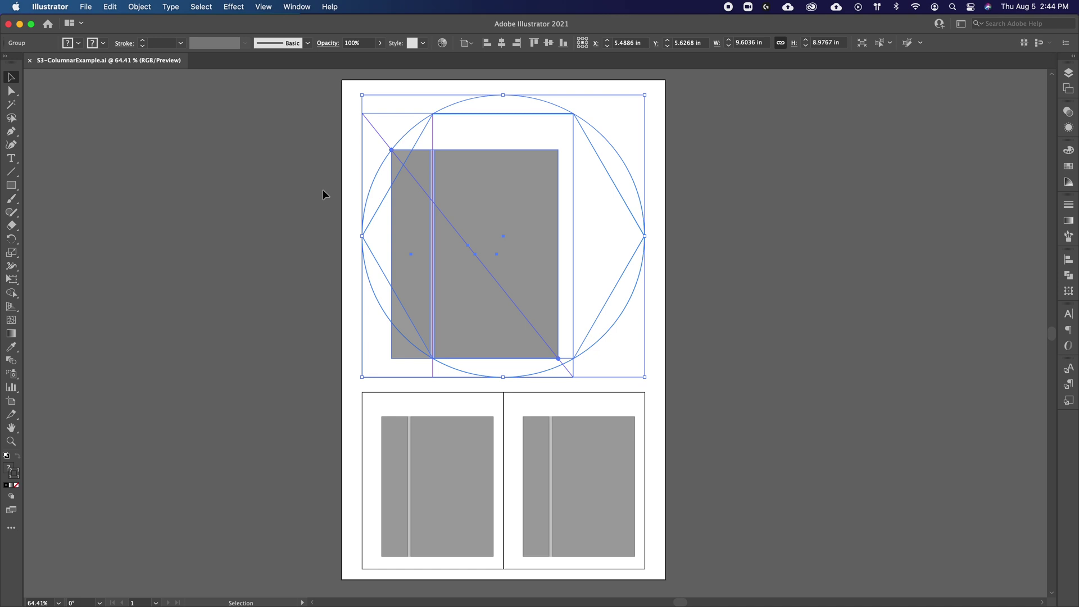
Select the whole grid construction artwork and switch over to InDesign.
{"action": "left_click_drag", "start_coordinate": [357, 103], "coordinate": [656, 387]}
{"action": "mouse_move", "coordinate": [359, 599]}
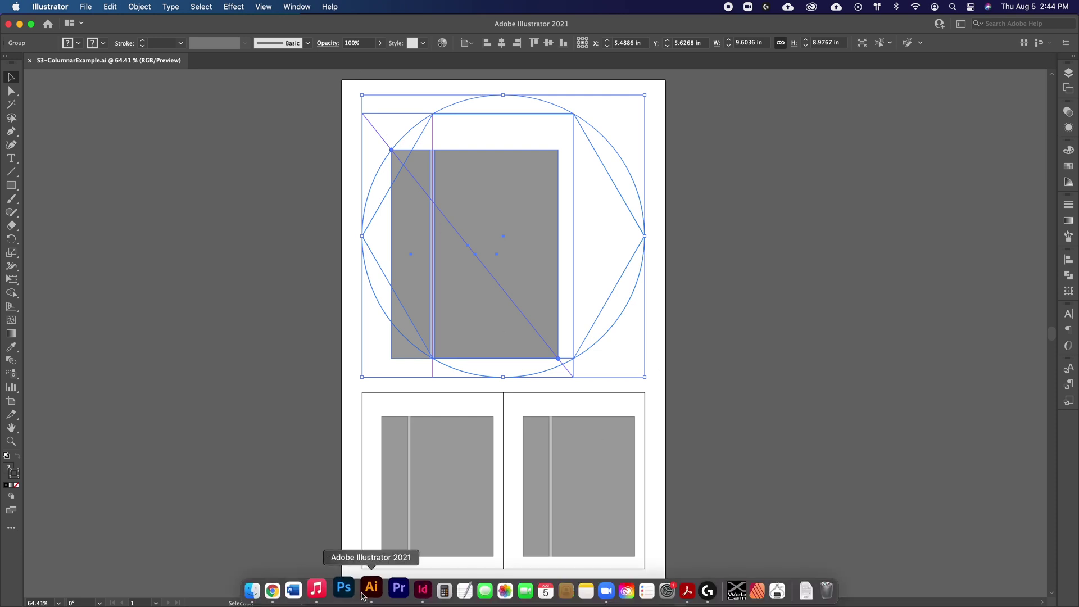
{"action": "left_click", "coordinate": [409, 595]}
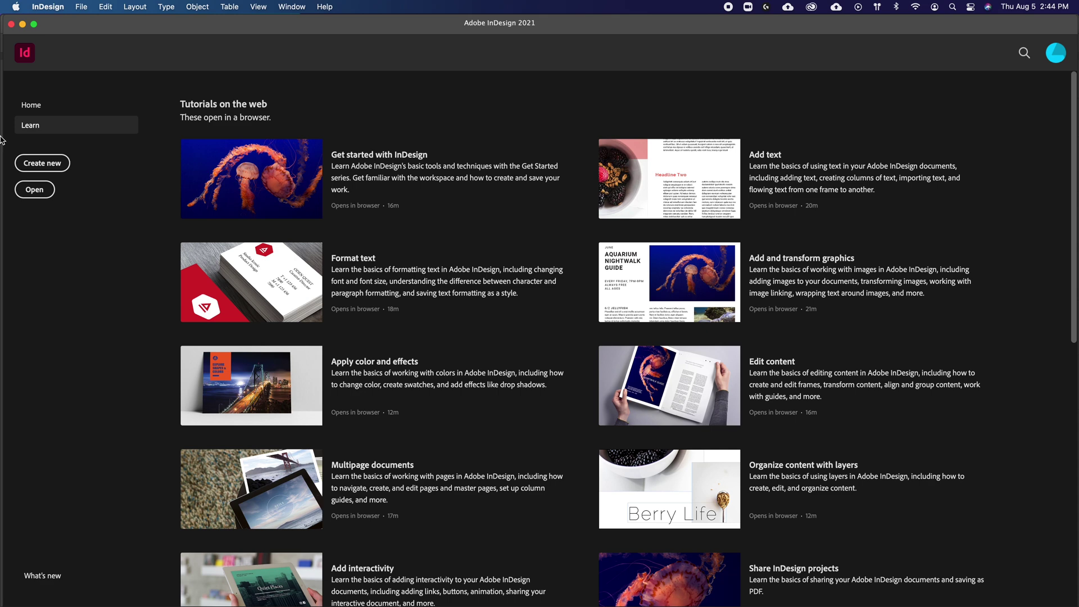
Create a new document from the Print preset Letter - Half, 33p0 by 51p0.
{"action": "left_click", "coordinate": [51, 167]}
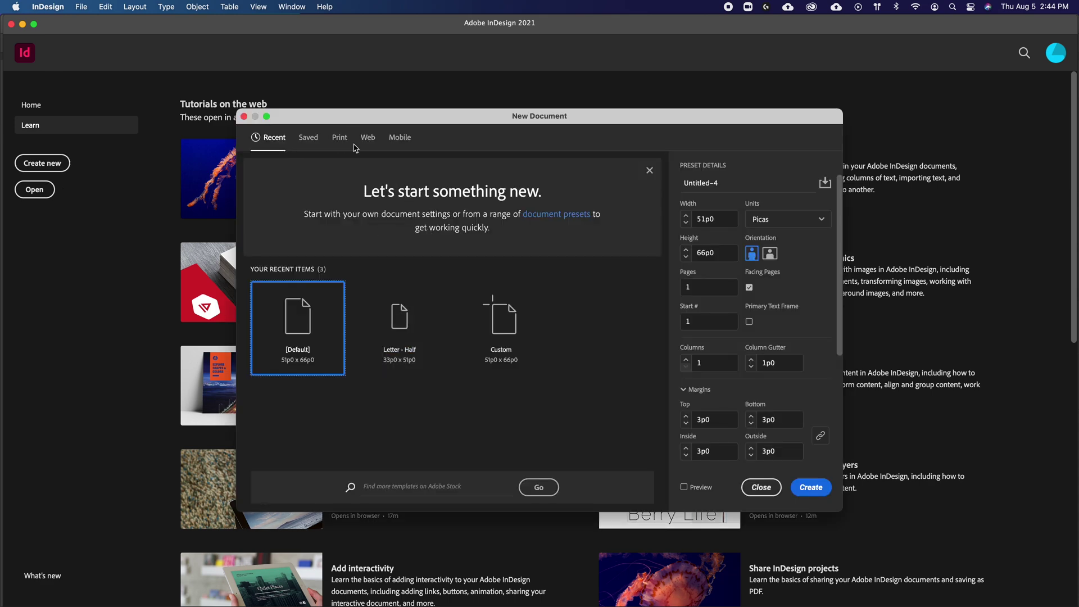
{"action": "left_click", "coordinate": [333, 143]}
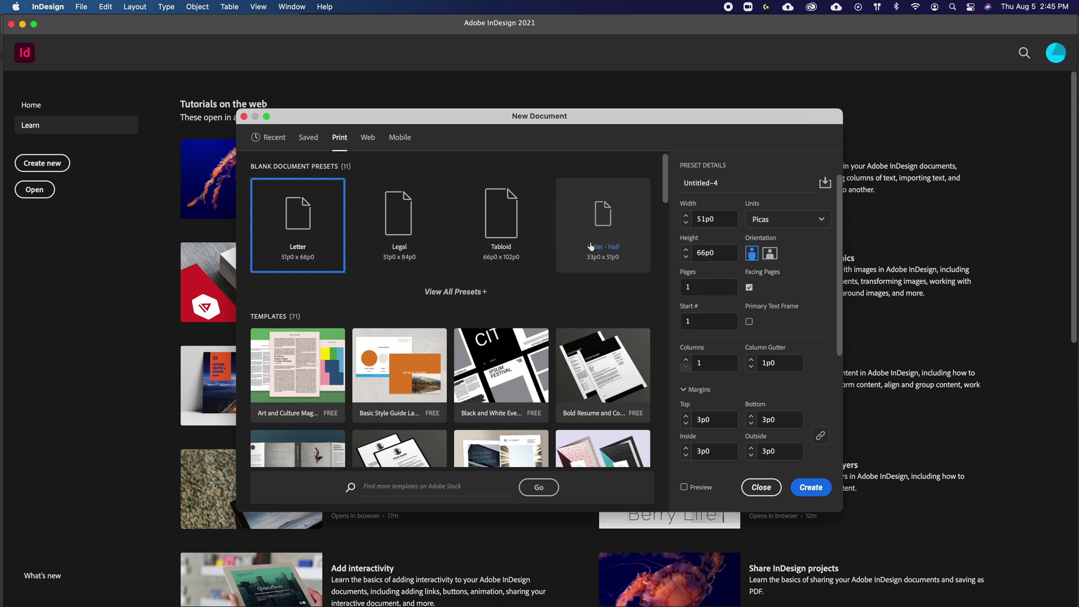
{"action": "left_click", "coordinate": [602, 220]}
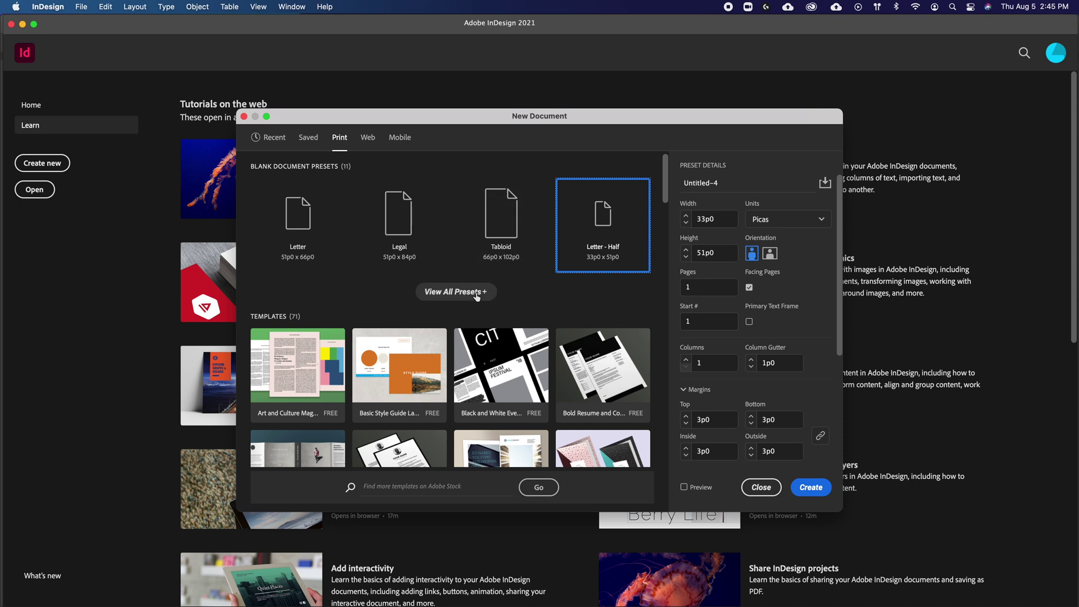
{"action": "left_click", "coordinate": [818, 487]}
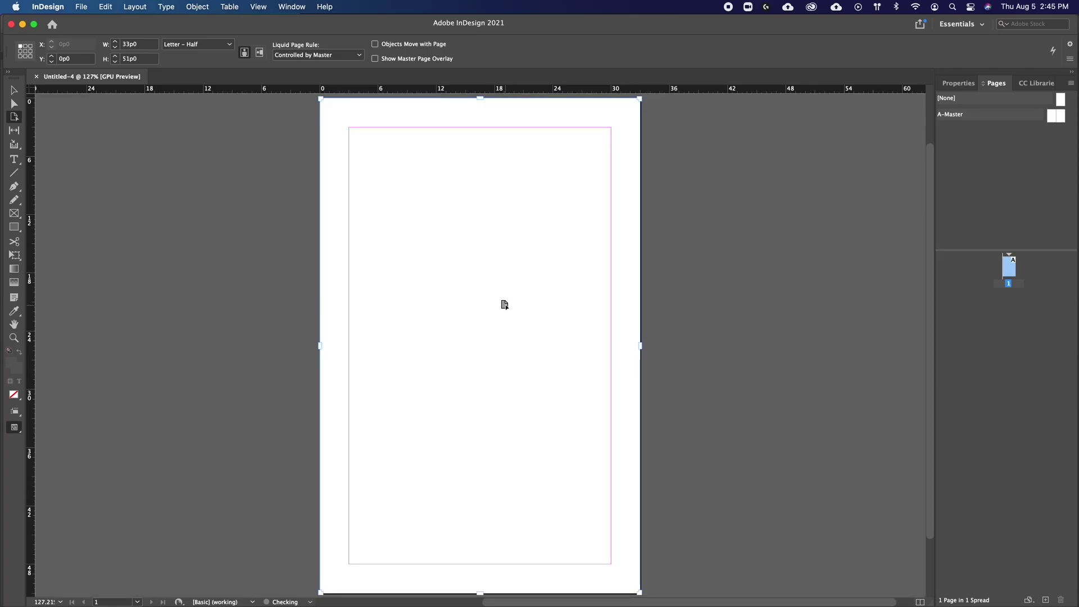
With the Selection tool active, hide the Control panel and then restore it.
{"action": "left_click", "coordinate": [14, 90]}
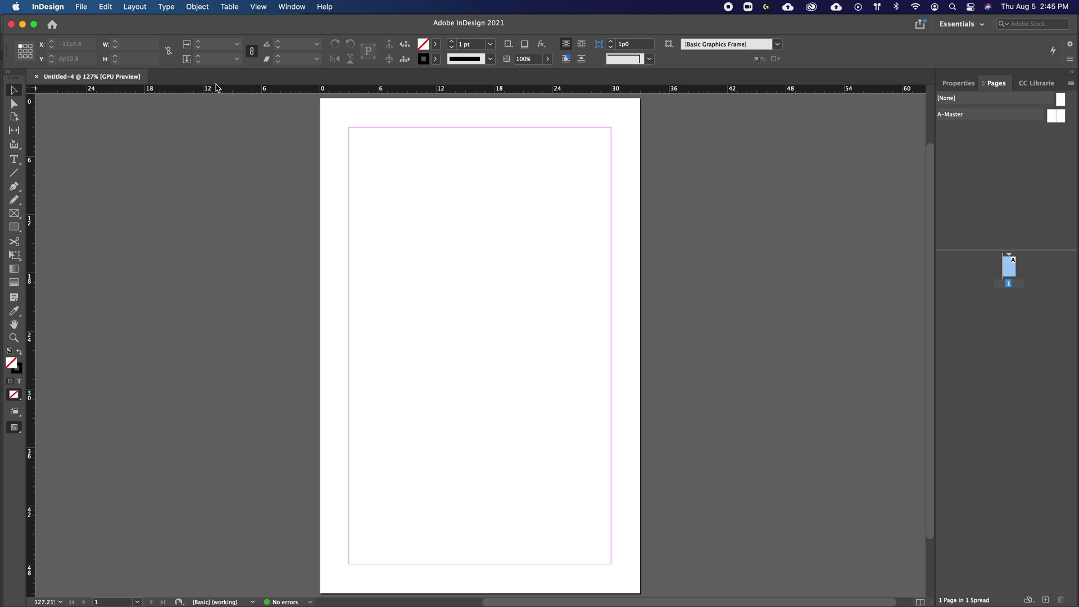
{"action": "left_click", "coordinate": [255, 7]}
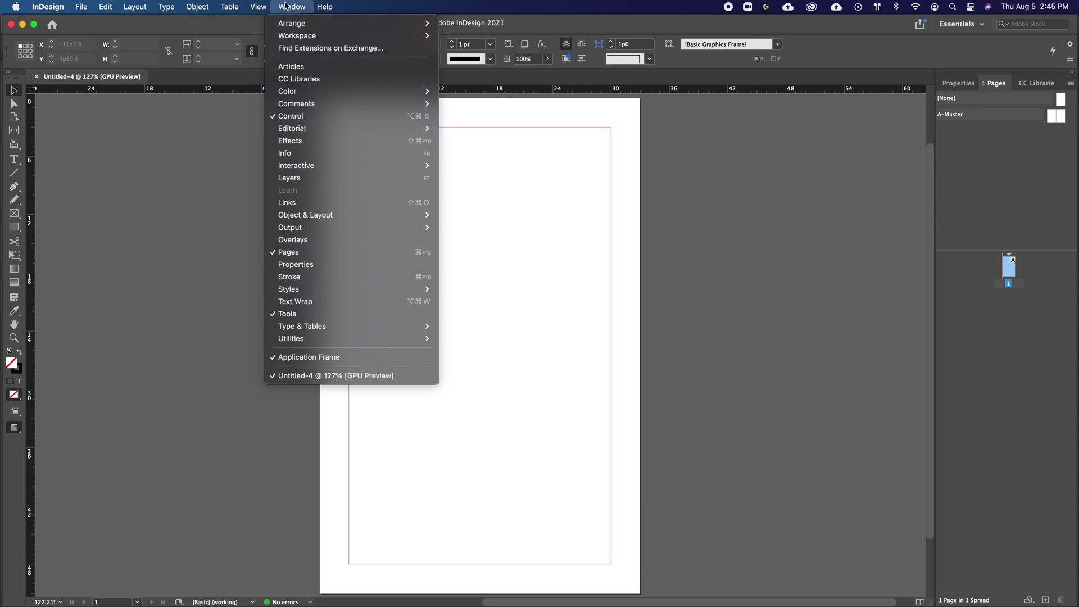
{"action": "left_click", "coordinate": [290, 116]}
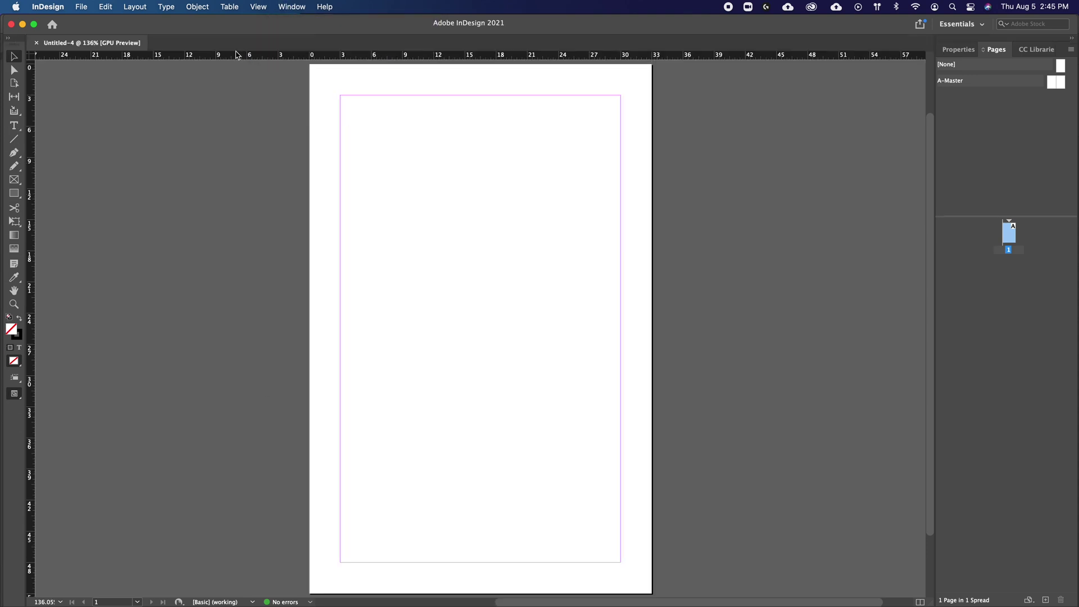
{"action": "left_click", "coordinate": [290, 5]}
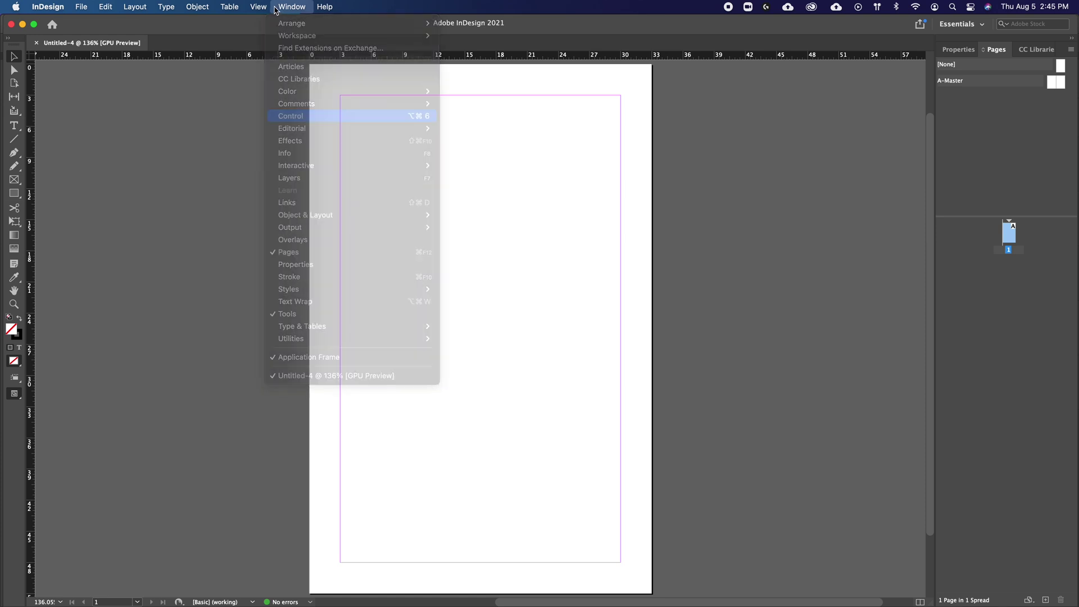
{"action": "left_click", "coordinate": [290, 116]}
Hide and reshow the rulers, then set the ruler units to Inches.
{"action": "left_click", "coordinate": [261, 7]}
{"action": "left_click", "coordinate": [293, 233]}
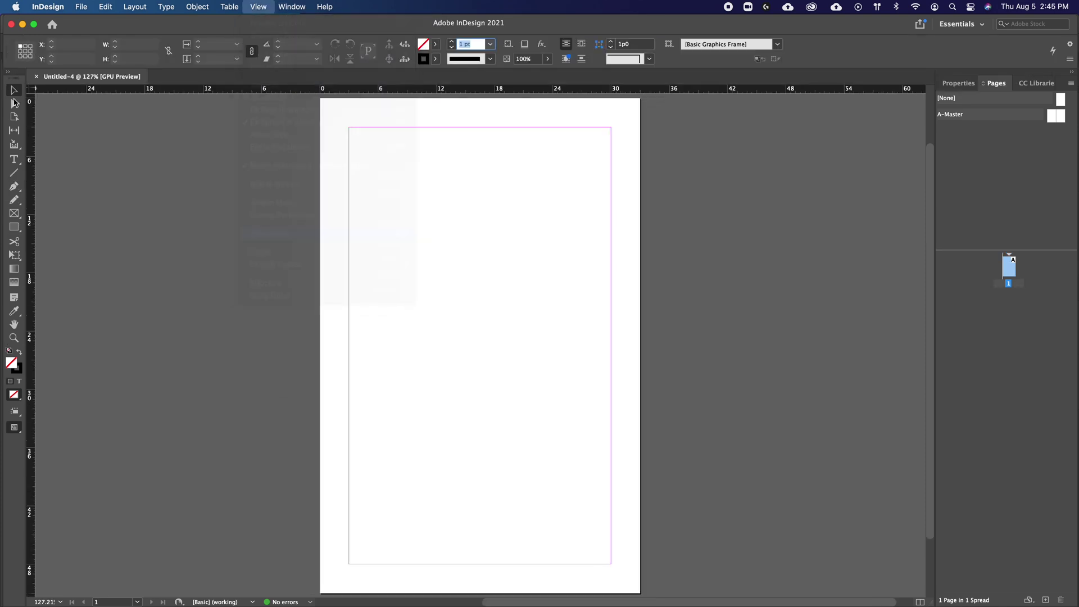
{"action": "left_click", "coordinate": [259, 7]}
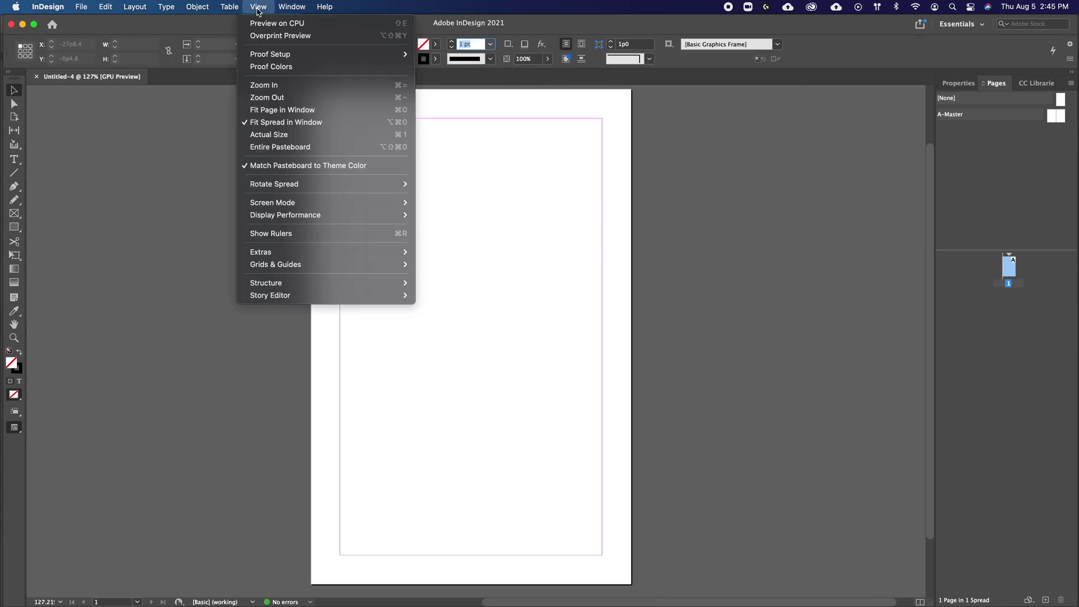
{"action": "left_click", "coordinate": [281, 234]}
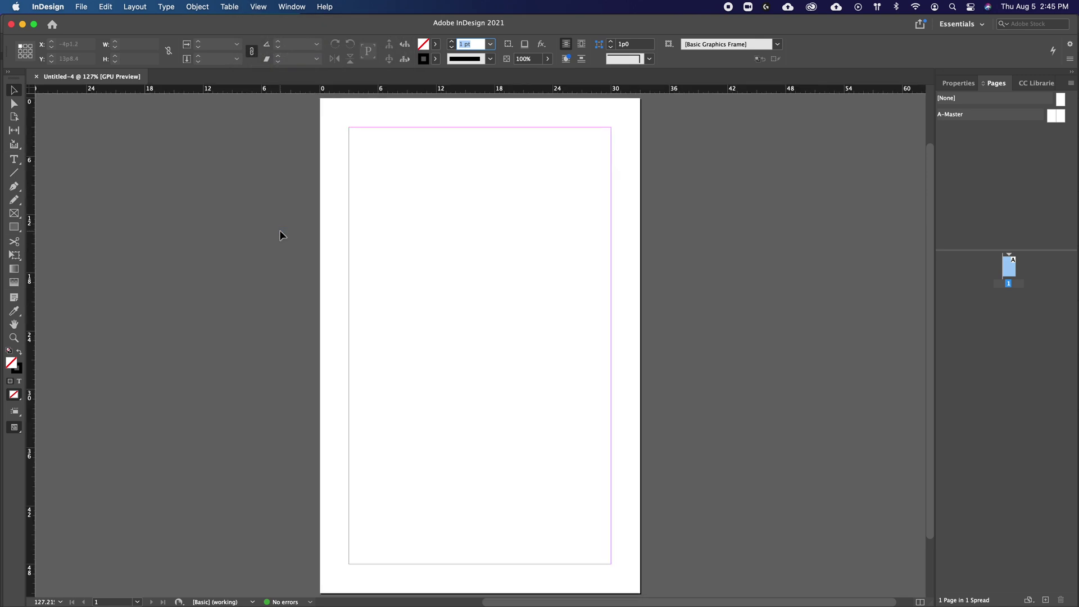
{"action": "right_click", "coordinate": [32, 91]}
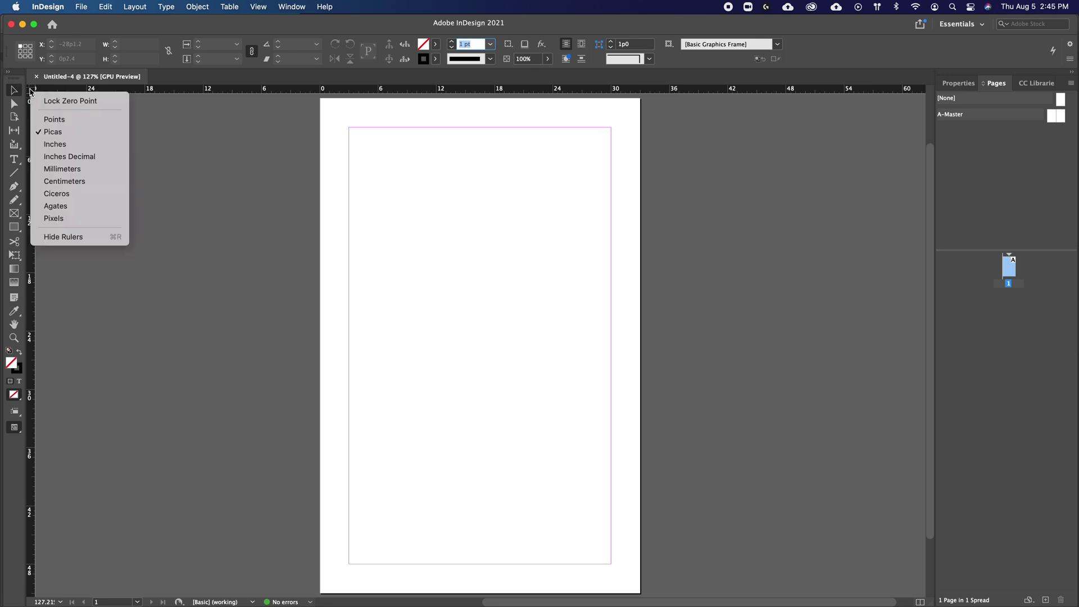
{"action": "left_click", "coordinate": [71, 148]}
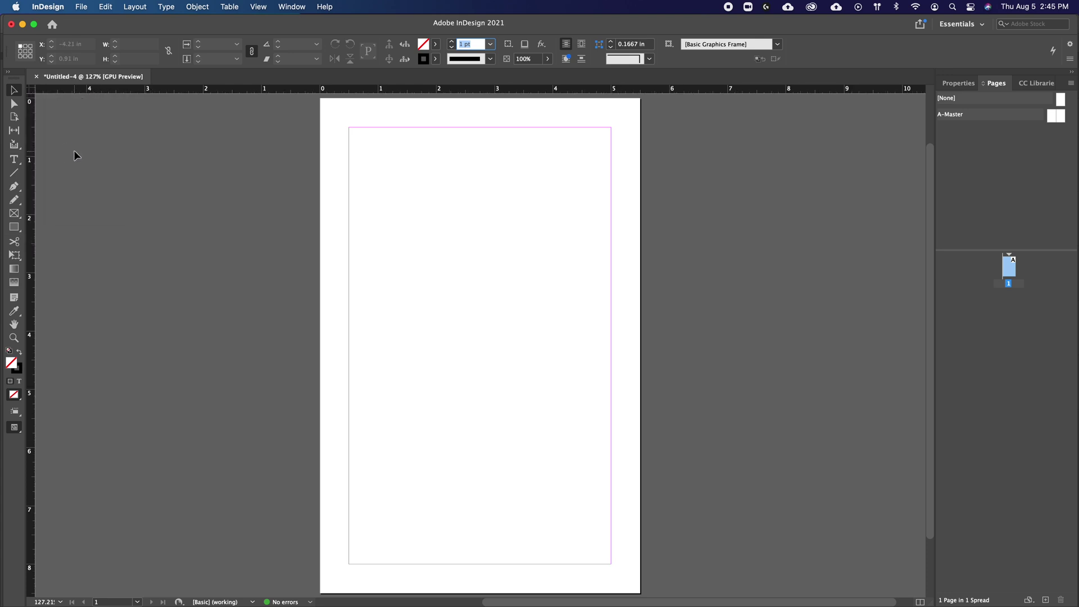
Paste the grid construction artwork onto the A-Master and align it to the left page's top-left corner.
{"action": "double_click", "coordinate": [1058, 125]}
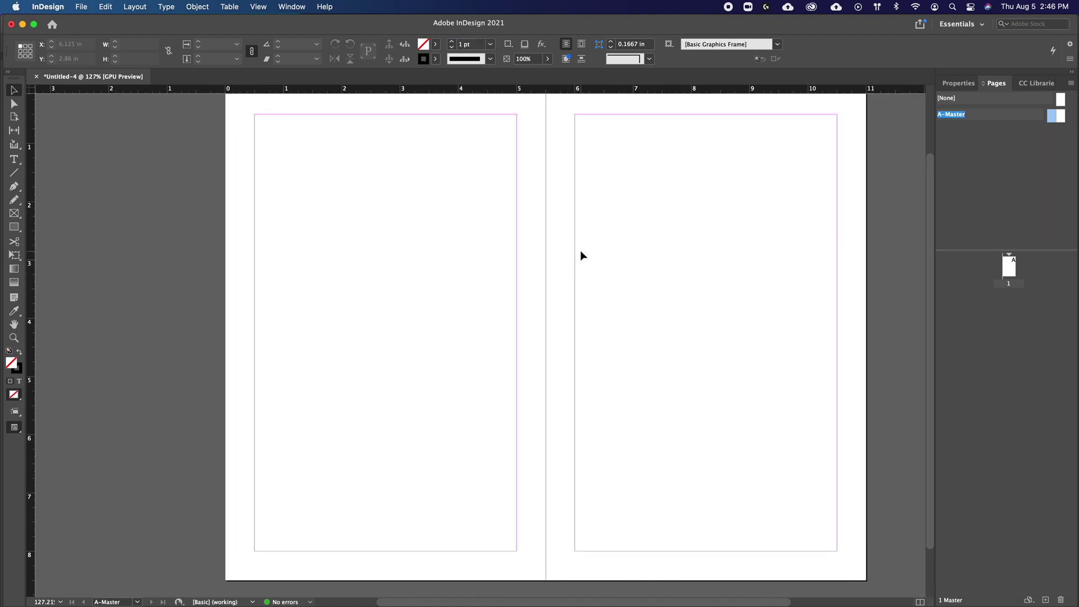
{"action": "key", "text": "super+v"}
{"action": "left_click_drag", "start_coordinate": [394, 282], "coordinate": [429, 303]}
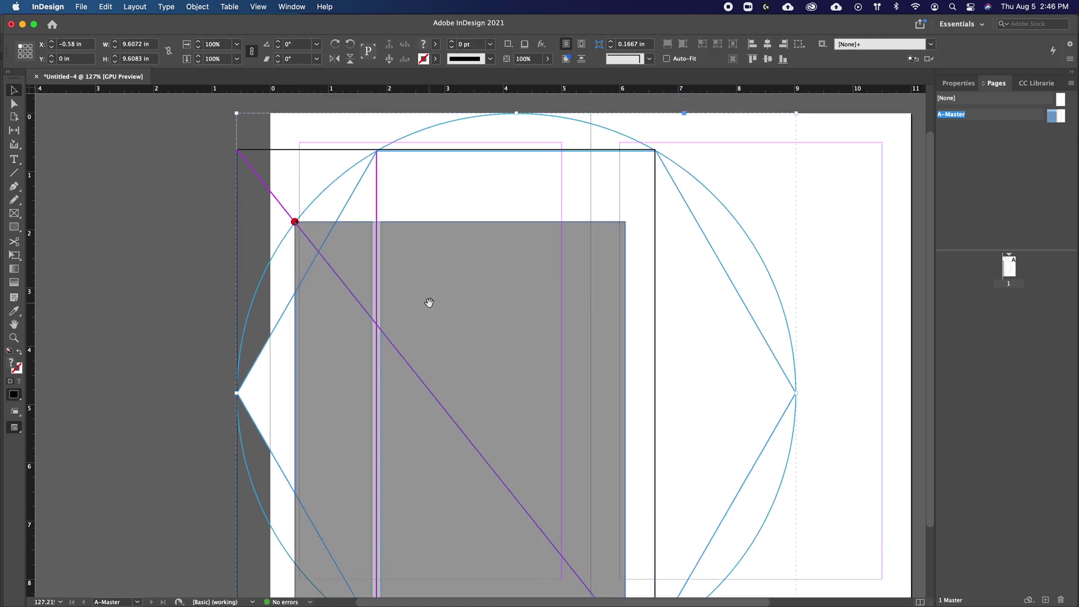
{"action": "key", "text": "super+minus"}
{"action": "key", "text": "super+minus"}
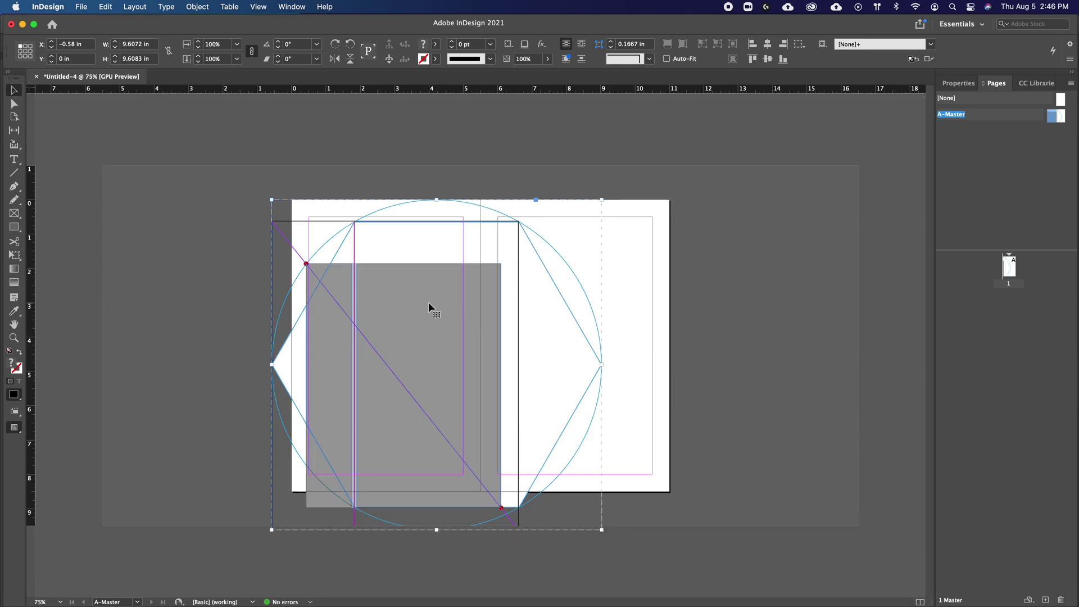
{"action": "left_click", "coordinate": [451, 265]}
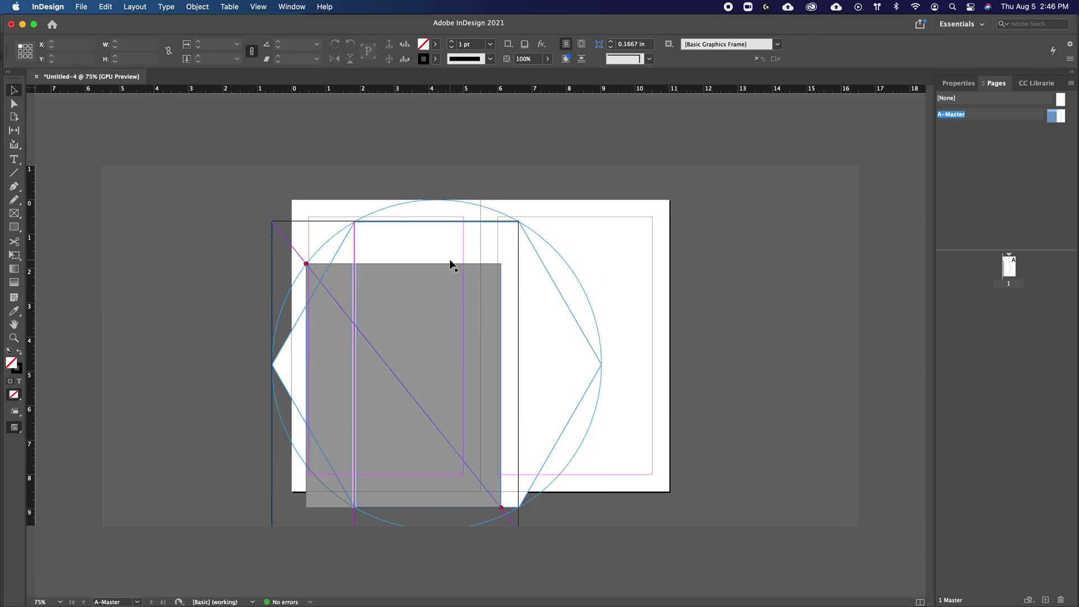
{"action": "left_click_drag", "start_coordinate": [378, 289], "coordinate": [387, 267]}
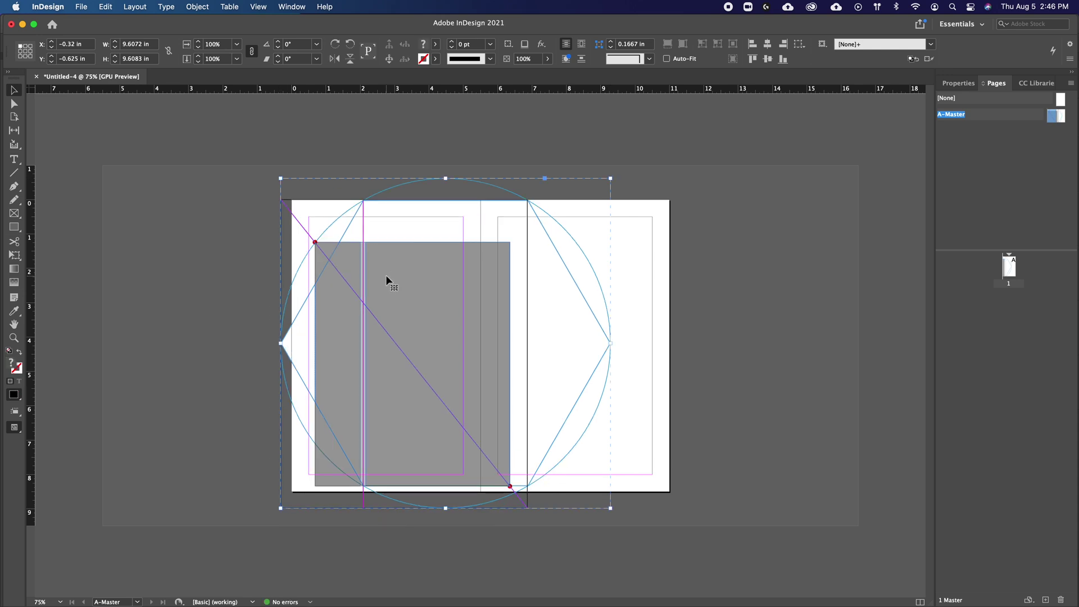
{"action": "key", "text": "shift+Right"}
{"action": "key", "text": "shift+Right"}
{"action": "key", "text": "shift+Right"}
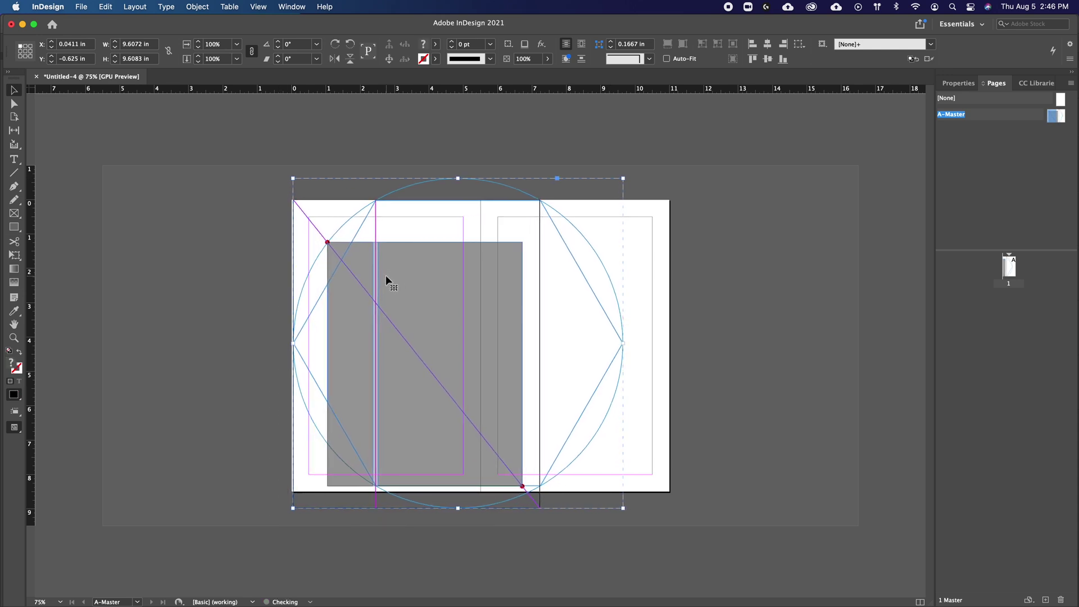
{"action": "key", "text": "Left"}
{"action": "key", "text": "Left"}
{"action": "key", "text": "Left"}
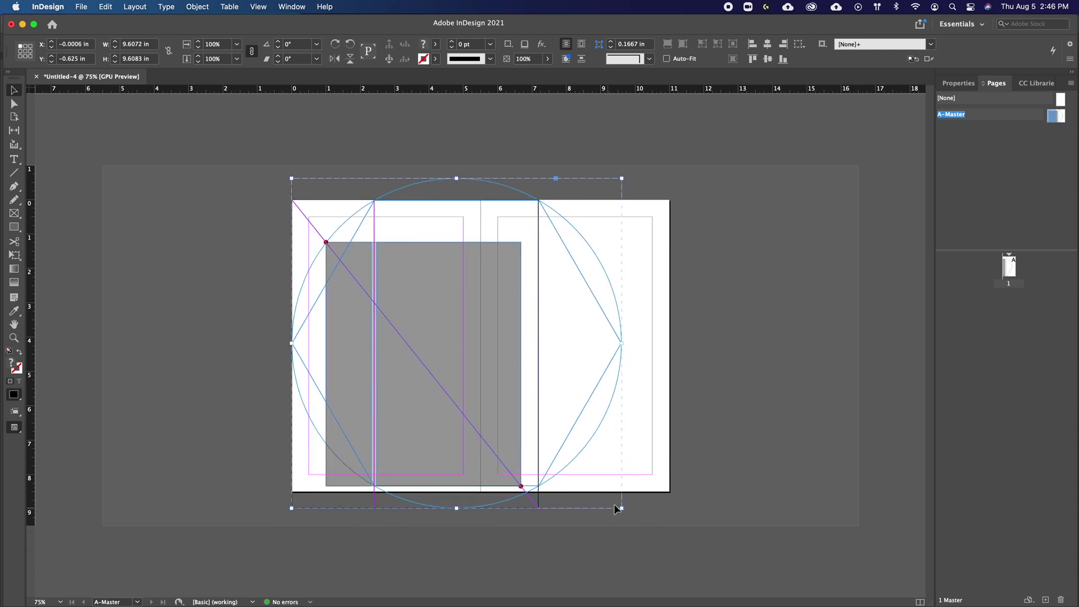
Scale the artwork proportionally to about 7.34 in square, undoing an accidental narrowing.
{"action": "left_click_drag", "start_coordinate": [622, 508], "coordinate": [523, 428]}
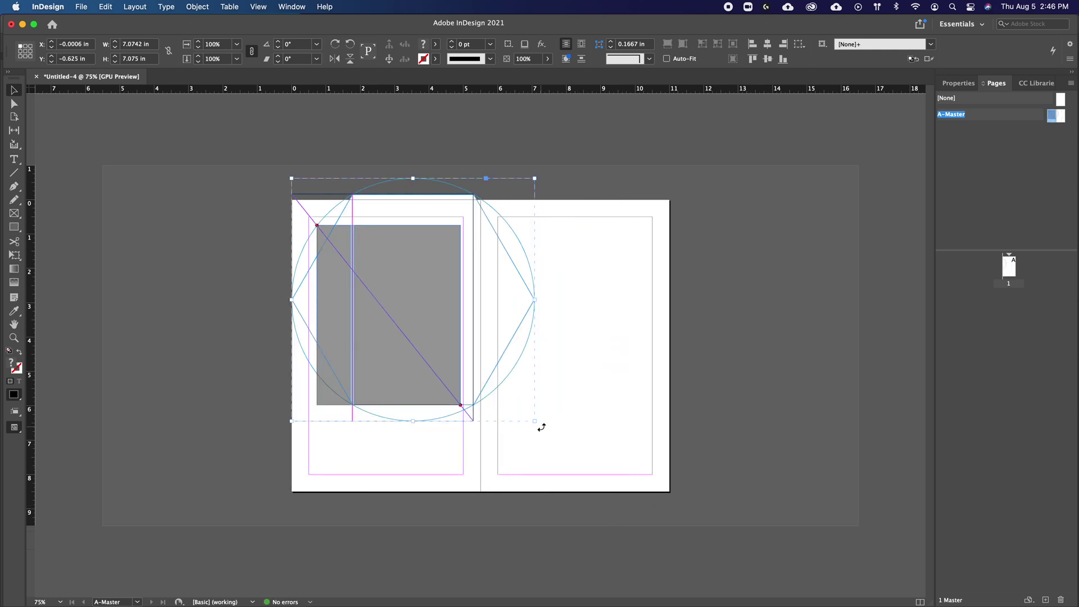
{"action": "key", "text": "shift+Down"}
{"action": "key", "text": "Down"}
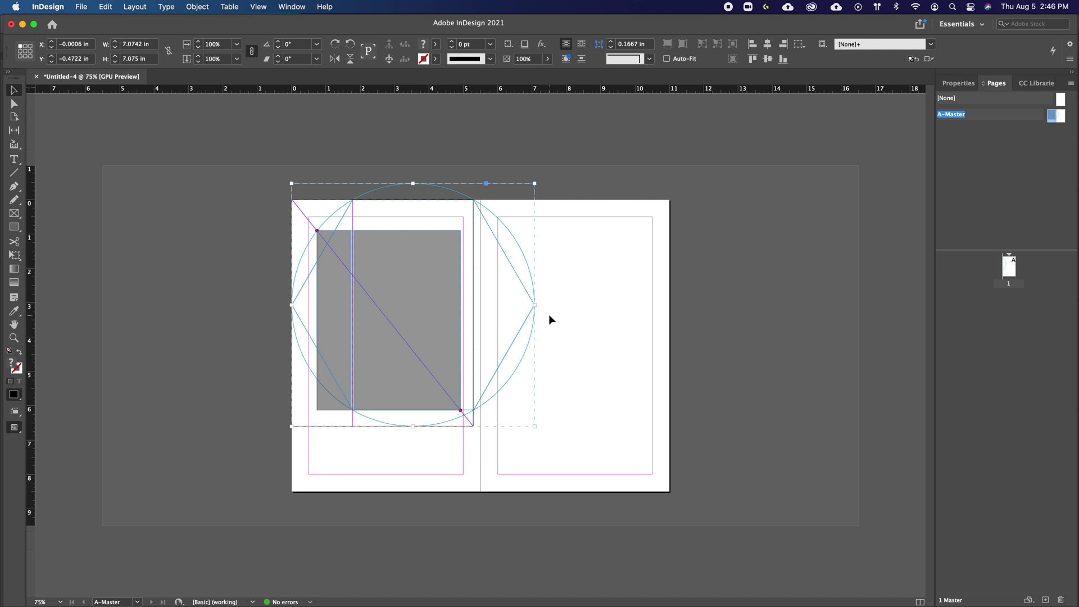
{"action": "left_click_drag", "start_coordinate": [536, 305], "coordinate": [380, 327]}
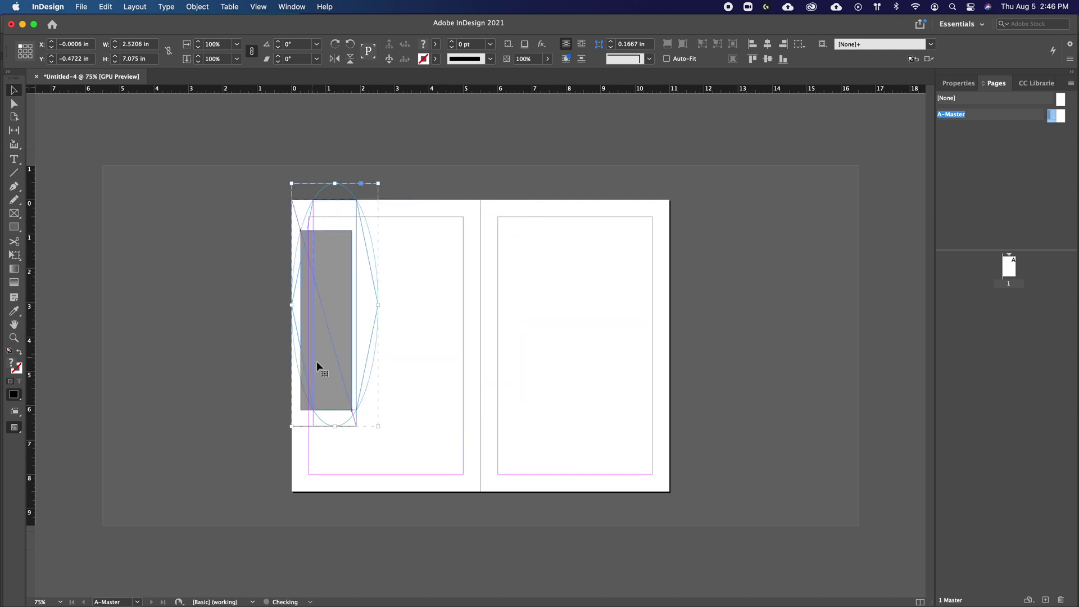
{"action": "key", "text": "super+z"}
{"action": "left_click_drag", "start_coordinate": [536, 428], "coordinate": [544, 436]}
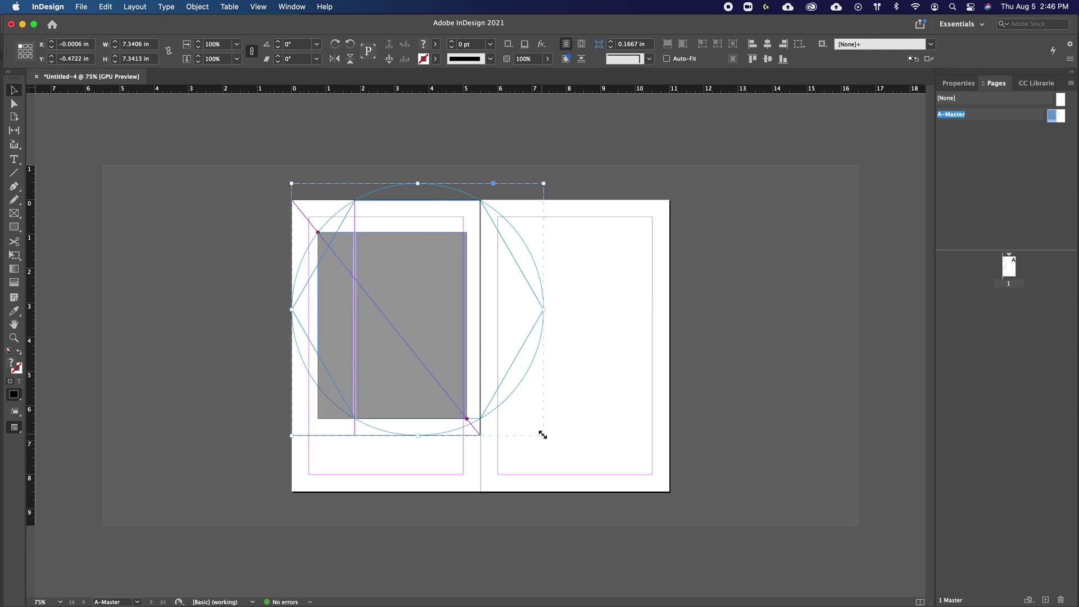
{"action": "left_click", "coordinate": [518, 461]}
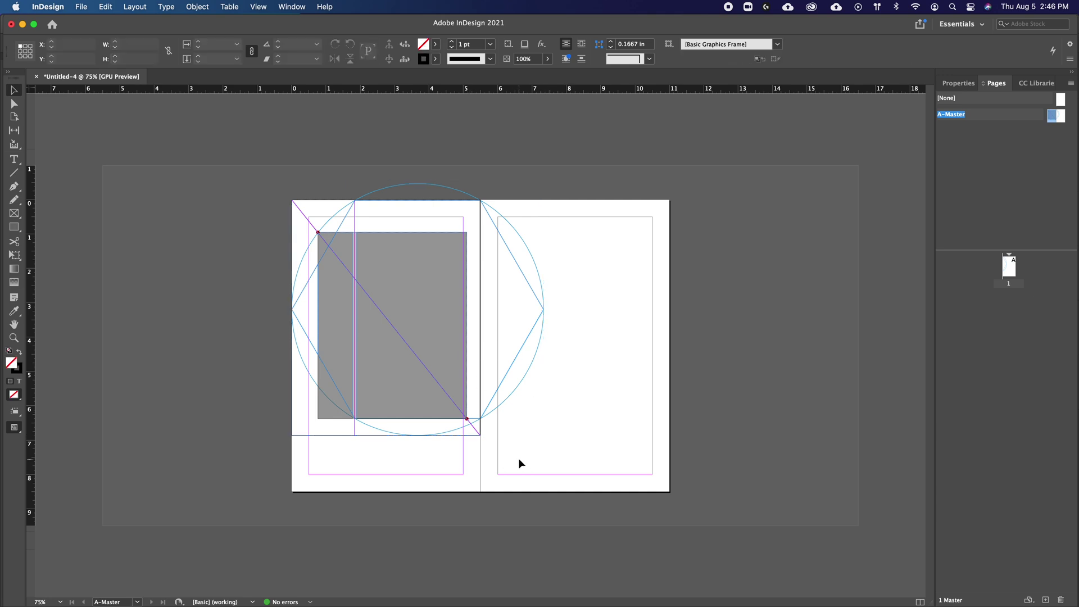
Reduce both master pages' height from 8.5 in to 6.875 in, keeping the 5.5 in width.
{"action": "left_click", "coordinate": [15, 118]}
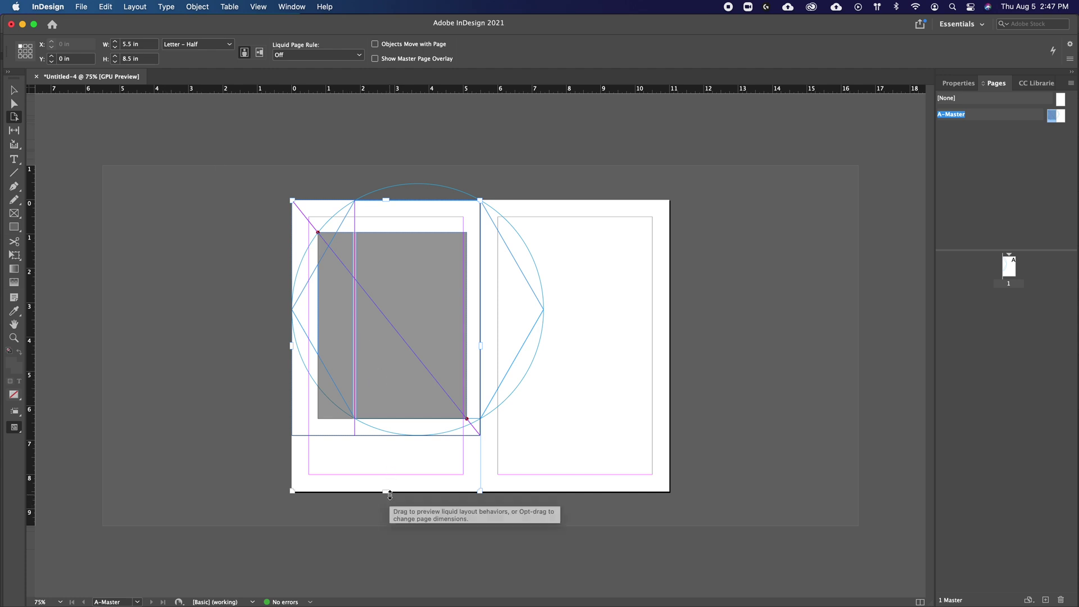
{"action": "left_click_drag", "start_coordinate": [390, 493], "coordinate": [419, 441]}
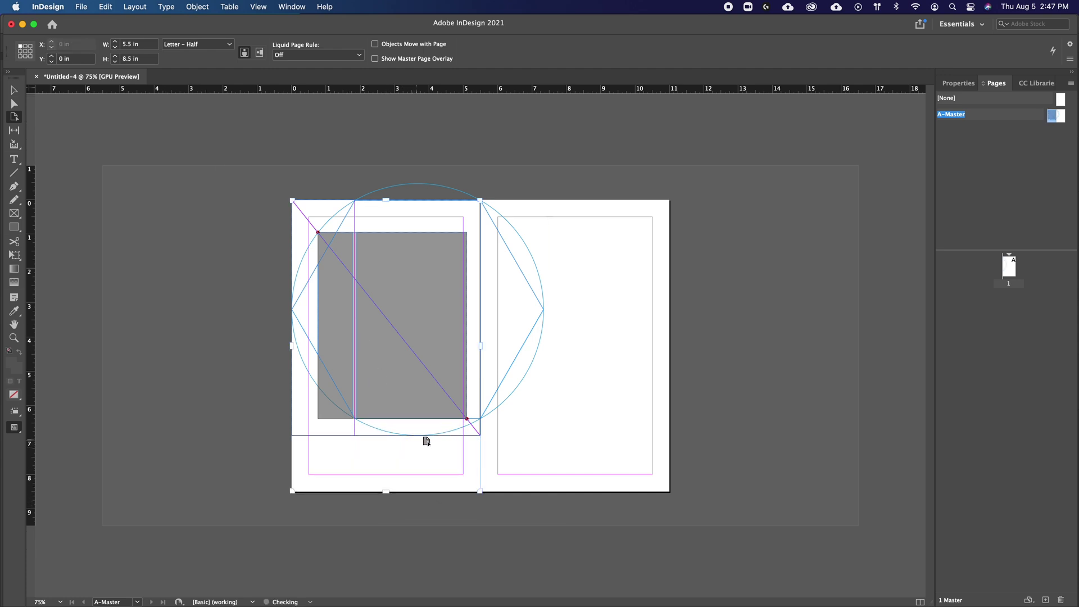
{"action": "left_click", "coordinate": [1059, 118], "text": "shift"}
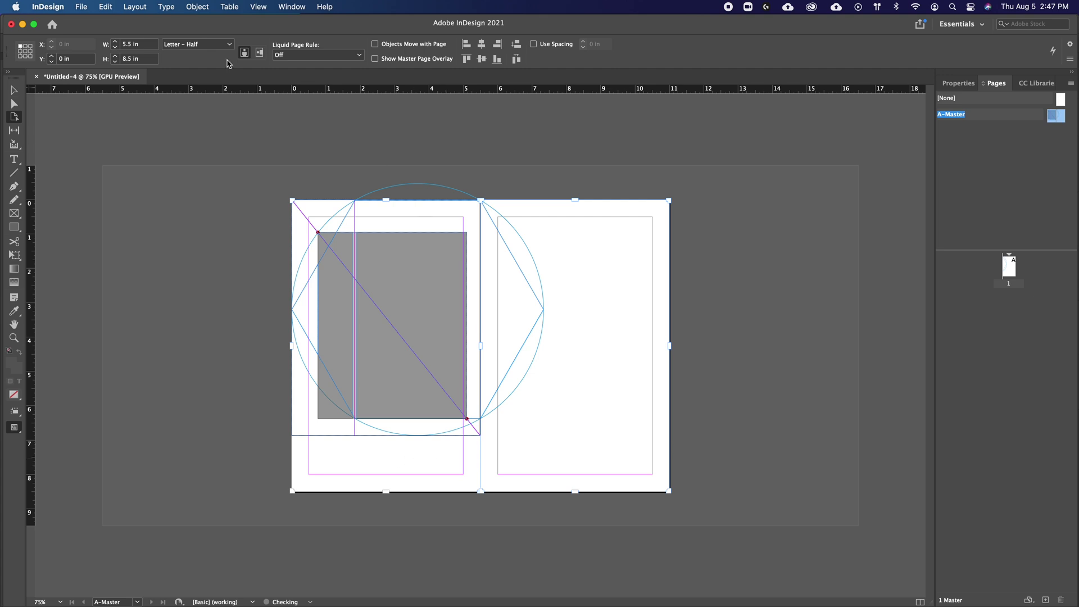
{"action": "left_click", "coordinate": [142, 57]}
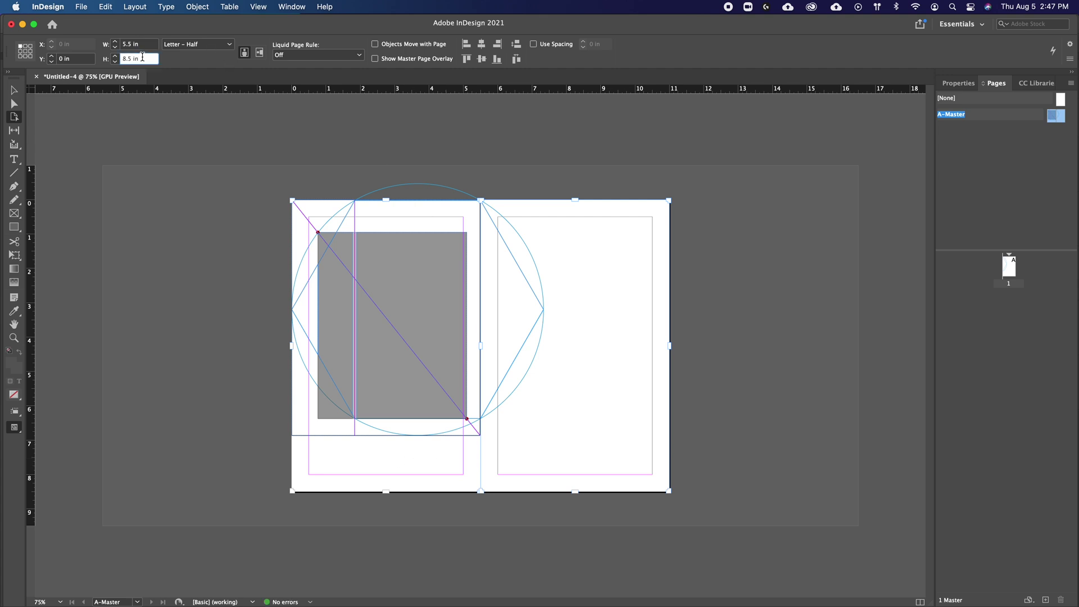
{"action": "key", "text": "Down"}
{"action": "key", "text": "Down"}
{"action": "key", "text": "Down"}
{"action": "key", "text": "Down"}
{"action": "key", "text": "Down"}
{"action": "key", "text": "Down"}
{"action": "key", "text": "Down"}
{"action": "key", "text": "Down"}
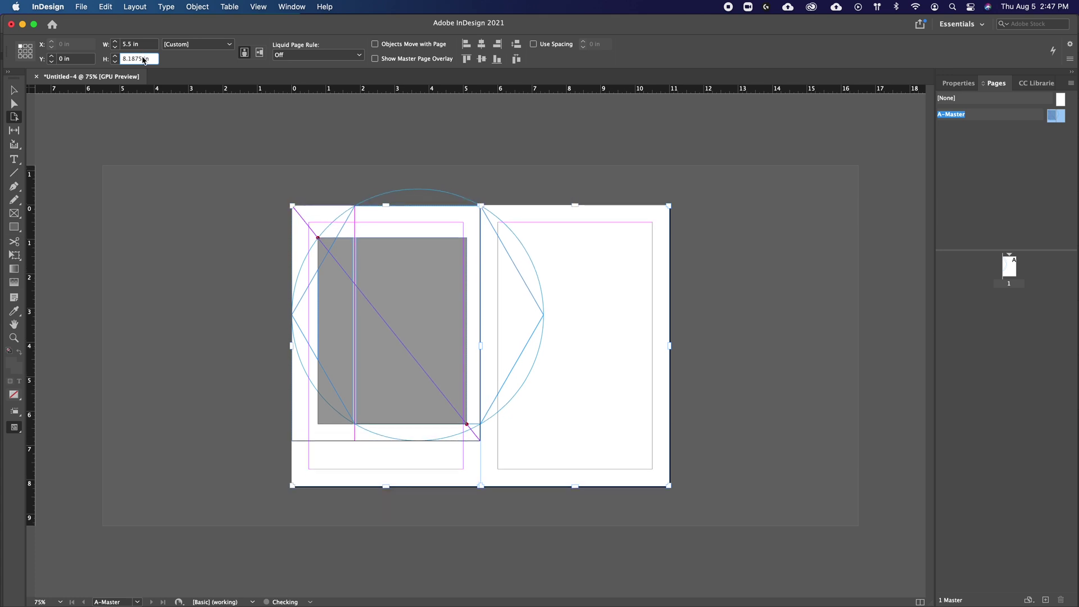
{"action": "key", "text": "Down"}
{"action": "key", "text": "Down"}
{"action": "key", "text": "Down"}
{"action": "key", "text": "Down"}
{"action": "key", "text": "Down"}
{"action": "key", "text": "Down"}
{"action": "key", "text": "Down"}
{"action": "key", "text": "Down"}
{"action": "key", "text": "Down"}
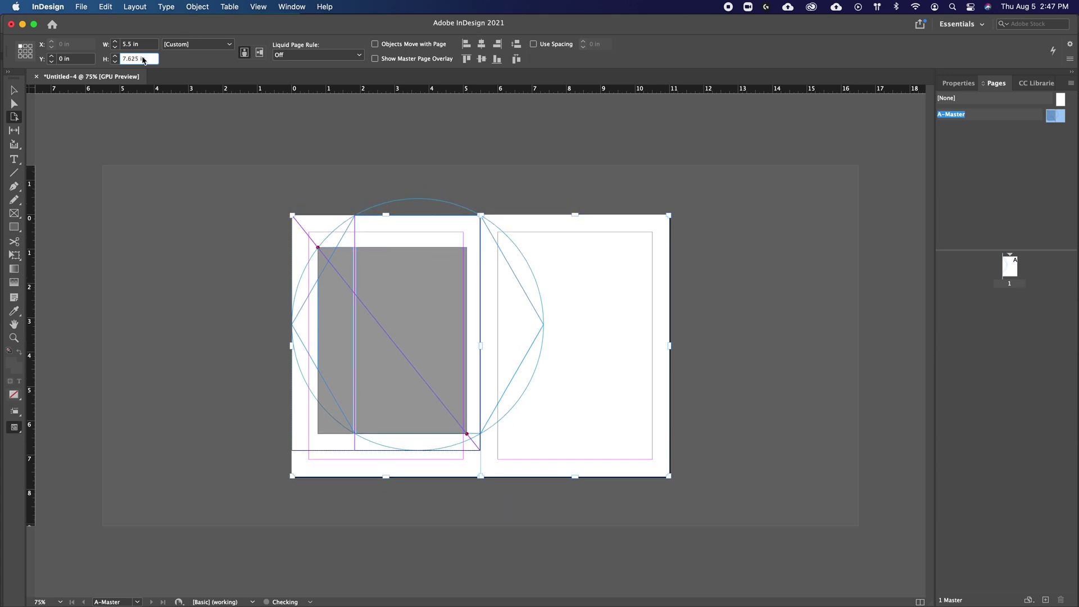
{"action": "key", "text": "Down"}
{"action": "key", "text": "Down"}
{"action": "key", "text": "Down"}
{"action": "key", "text": "Down"}
{"action": "key", "text": "Down"}
{"action": "key", "text": "Down"}
{"action": "key", "text": "Down"}
{"action": "key", "text": "Down"}
{"action": "key", "text": "Down"}
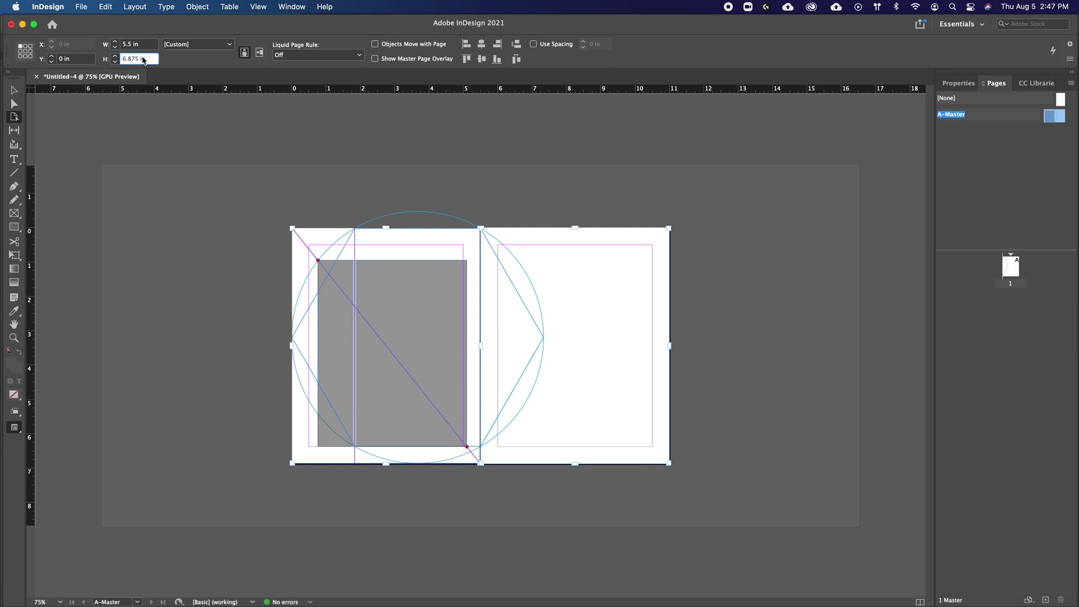
{"action": "left_click", "coordinate": [15, 90]}
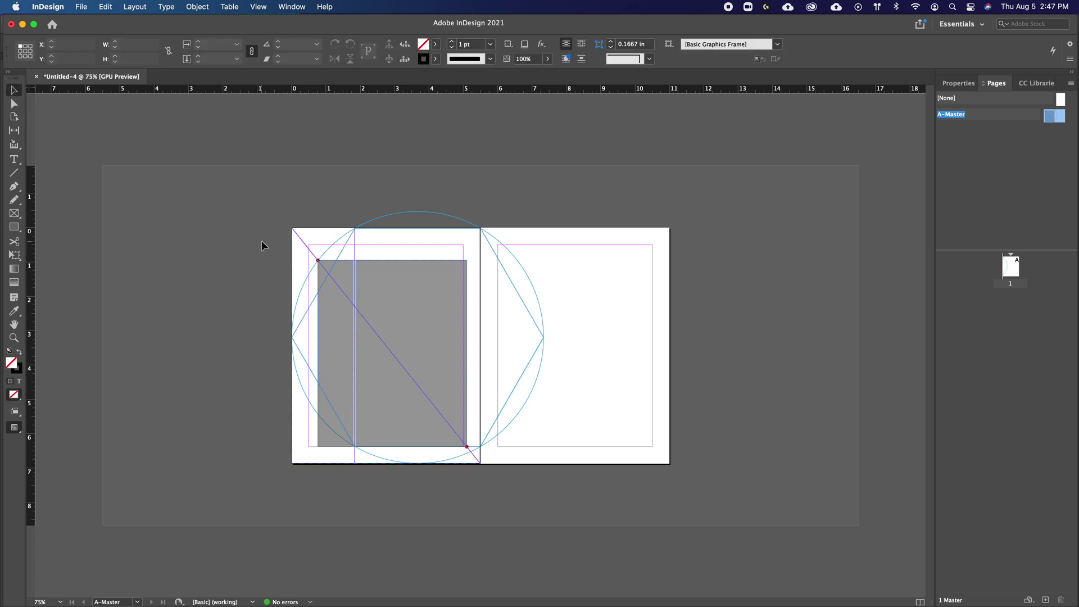
Change the ruler units to Points and open Layout > Margins and Columns.
{"action": "left_click", "coordinate": [330, 312]}
{"action": "left_click", "coordinate": [487, 232]}
{"action": "right_click", "coordinate": [32, 91]}
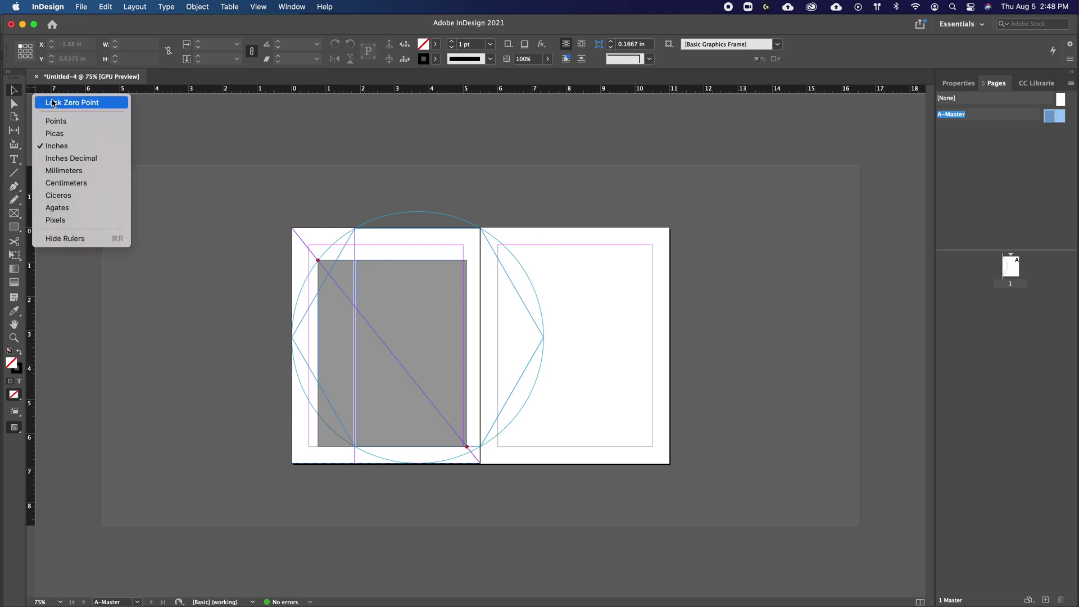
{"action": "left_click", "coordinate": [66, 123]}
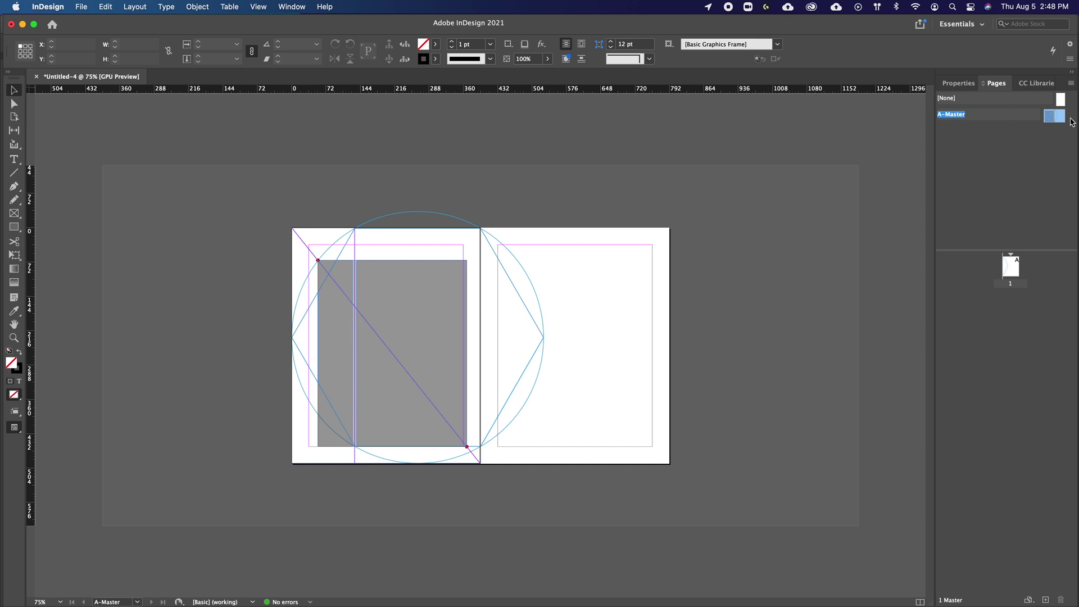
{"action": "left_click", "coordinate": [141, 7]}
{"action": "left_click", "coordinate": [157, 36]}
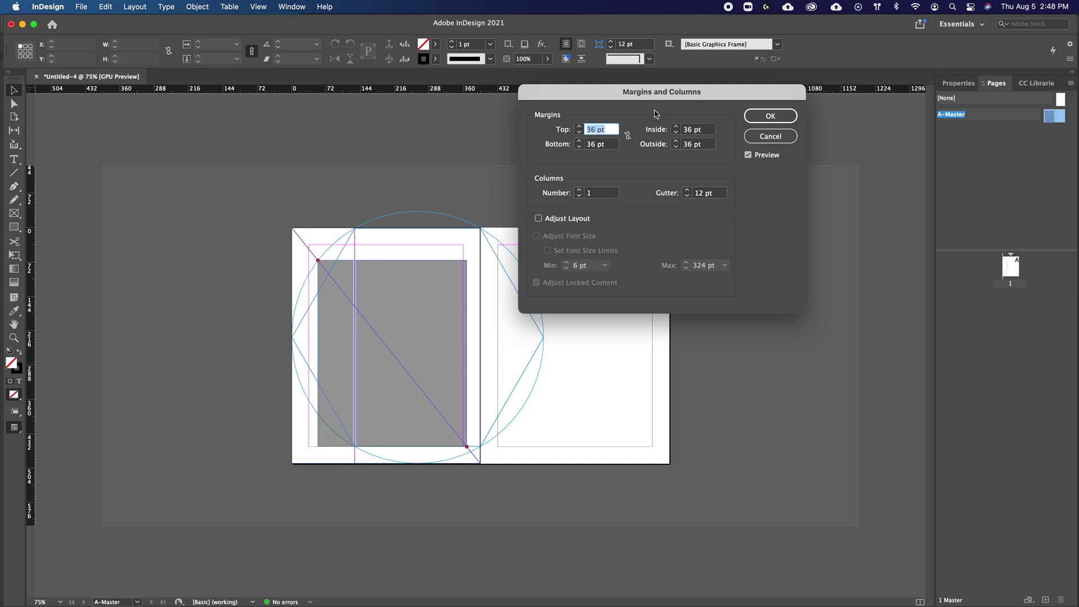
Unlink the margin values and raise the Top margin to 68 pt.
{"action": "left_click", "coordinate": [602, 130]}
{"action": "left_click", "coordinate": [627, 136]}
{"action": "key", "text": "Down"}
{"action": "key", "text": "Up"}
{"action": "key", "text": "Up"}
{"action": "key", "text": "Up"}
{"action": "key", "text": "Up"}
{"action": "key", "text": "Up"}
{"action": "key", "text": "Up"}
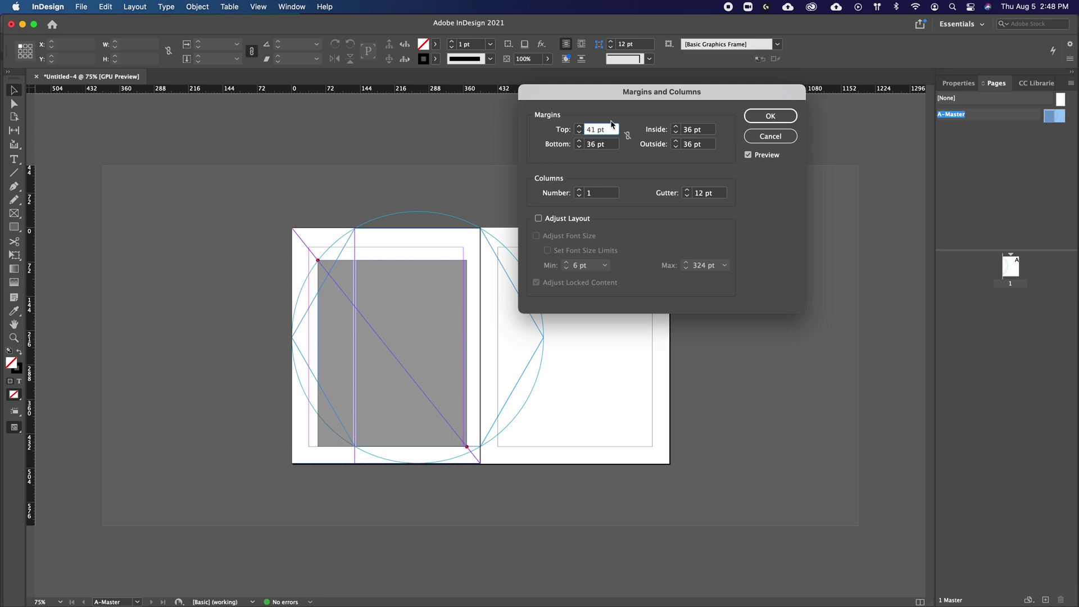
{"action": "key", "text": "Up"}
{"action": "key", "text": "Up"}
{"action": "key", "text": "Up"}
{"action": "key", "text": "Up"}
{"action": "key", "text": "Up"}
{"action": "key", "text": "Up"}
{"action": "key", "text": "Up"}
{"action": "key", "text": "Up"}
{"action": "key", "text": "Up"}
{"action": "key", "text": "Up"}
{"action": "key", "text": "Up"}
{"action": "key", "text": "Up"}
{"action": "key", "text": "Up"}
{"action": "key", "text": "Up"}
{"action": "key", "text": "Up"}
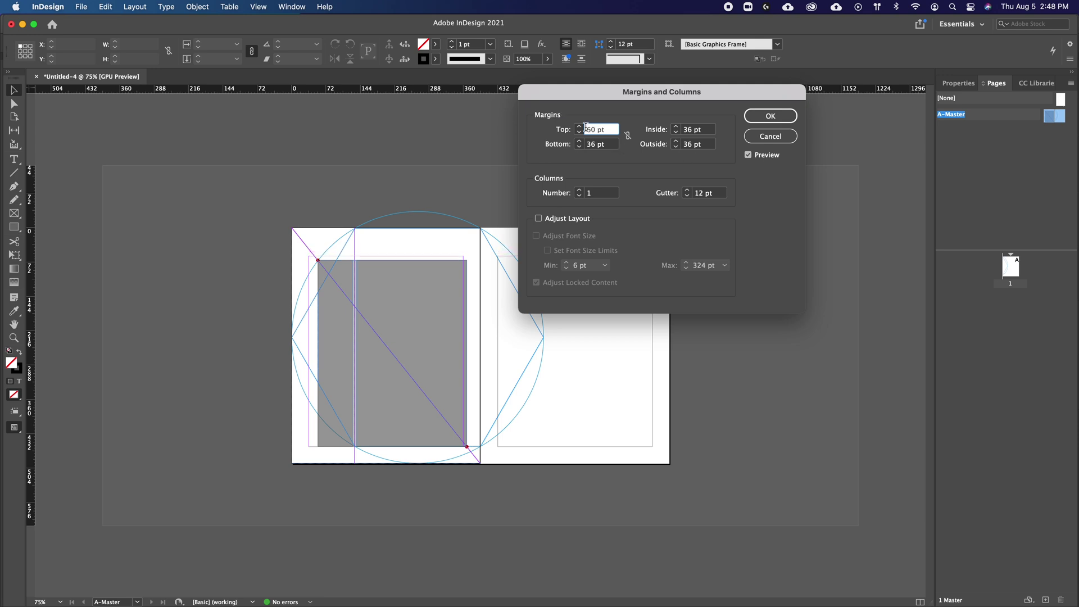
{"action": "key", "text": "Up"}
{"action": "key", "text": "Up"}
Set the Inside margin to 29 pt and Outside to about 54 pt, then apply.
{"action": "left_click", "coordinate": [702, 136]}
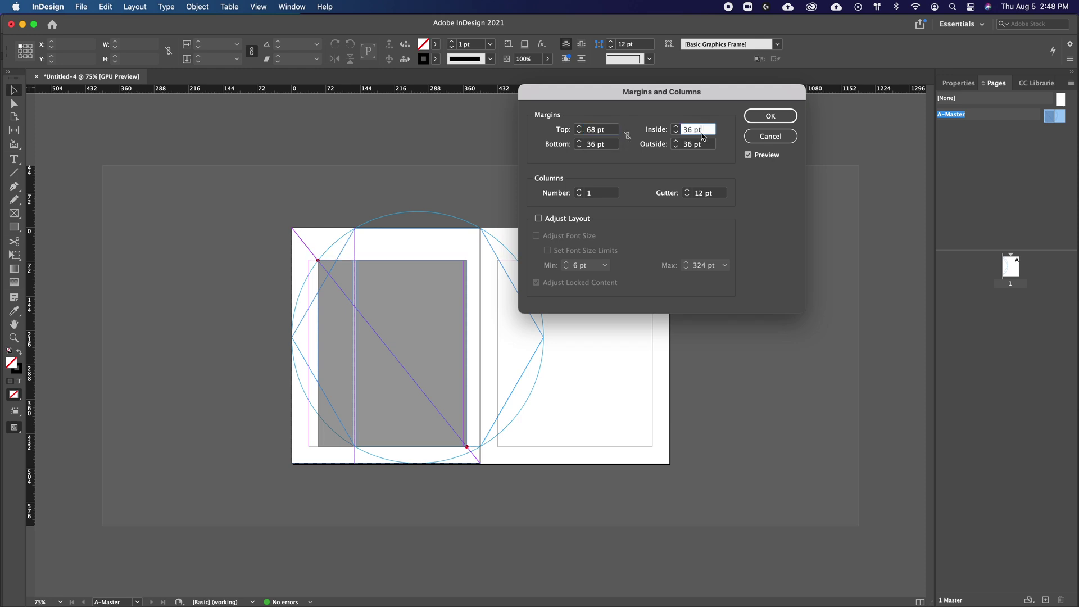
{"action": "key", "text": "Down"}
{"action": "key", "text": "Down"}
{"action": "key", "text": "Down"}
{"action": "key", "text": "Down"}
{"action": "key", "text": "Down"}
{"action": "key", "text": "Down"}
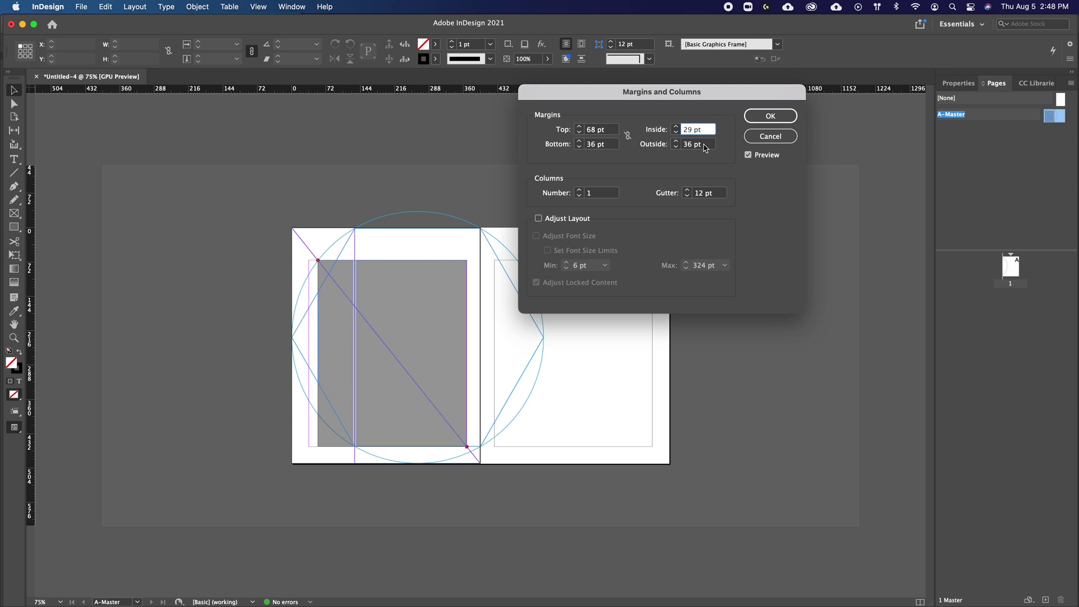
{"action": "left_click", "coordinate": [705, 148]}
{"action": "key", "text": "Up"}
{"action": "key", "text": "Up"}
{"action": "key", "text": "Up"}
{"action": "key", "text": "Up"}
{"action": "key", "text": "Up"}
{"action": "key", "text": "Up"}
{"action": "key", "text": "Up"}
{"action": "key", "text": "Up"}
{"action": "key", "text": "Up"}
{"action": "key", "text": "Up"}
{"action": "key", "text": "Up"}
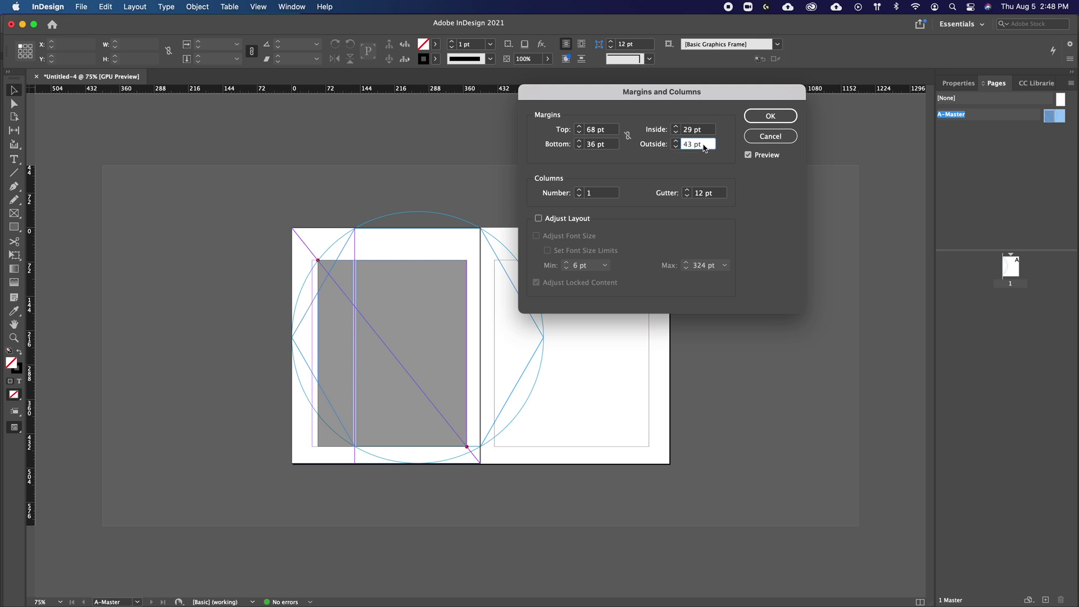
{"action": "key", "text": "Up"}
{"action": "key", "text": "Up"}
{"action": "key", "text": "Up"}
{"action": "key", "text": "Up"}
{"action": "key", "text": "Up"}
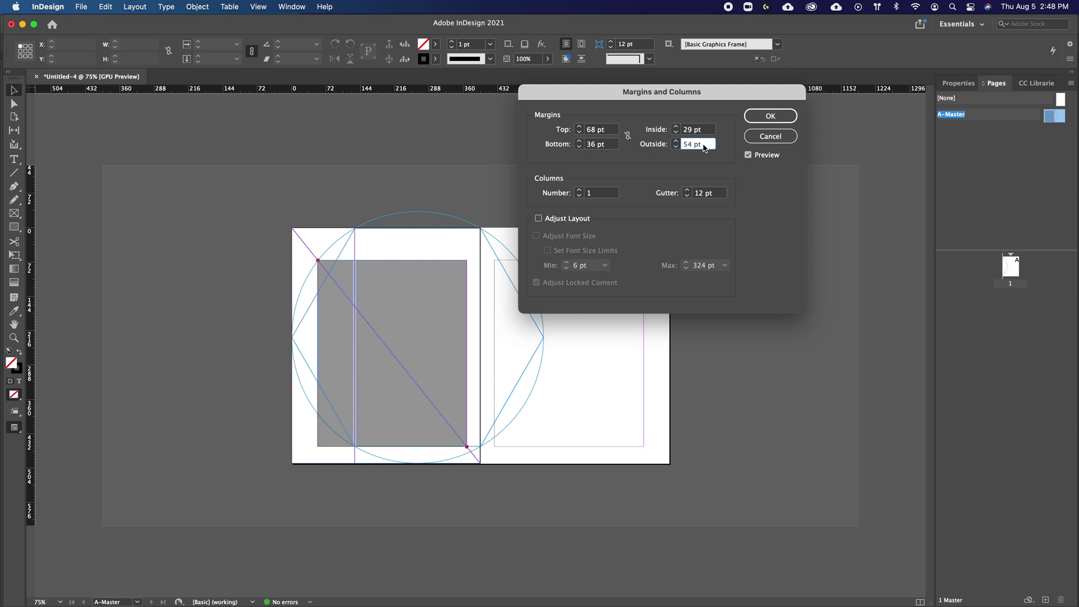
{"action": "left_click", "coordinate": [769, 115]}
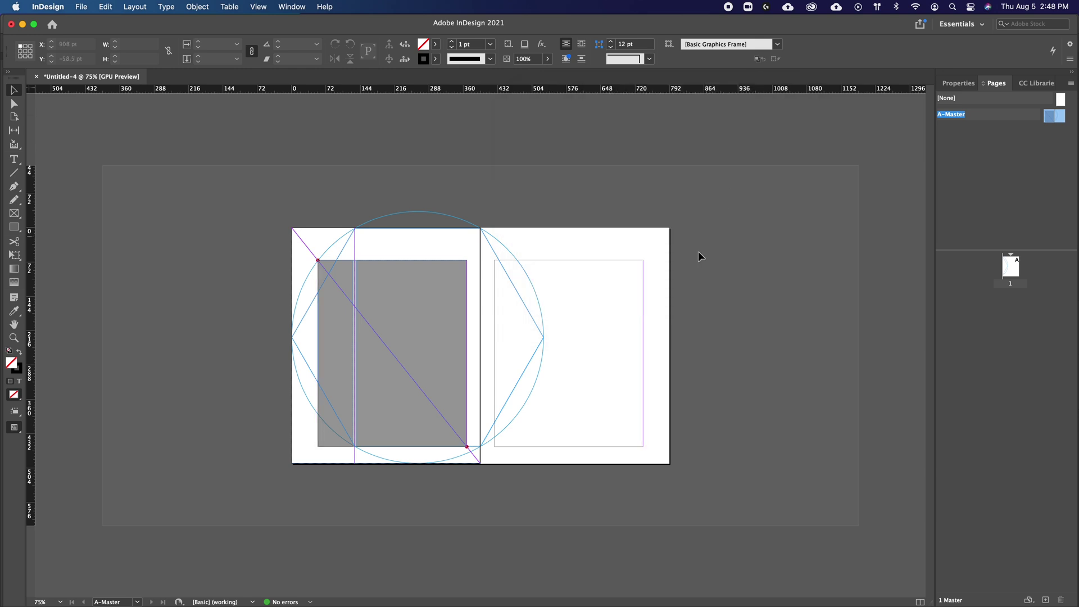
{"action": "key", "text": "super+a"}
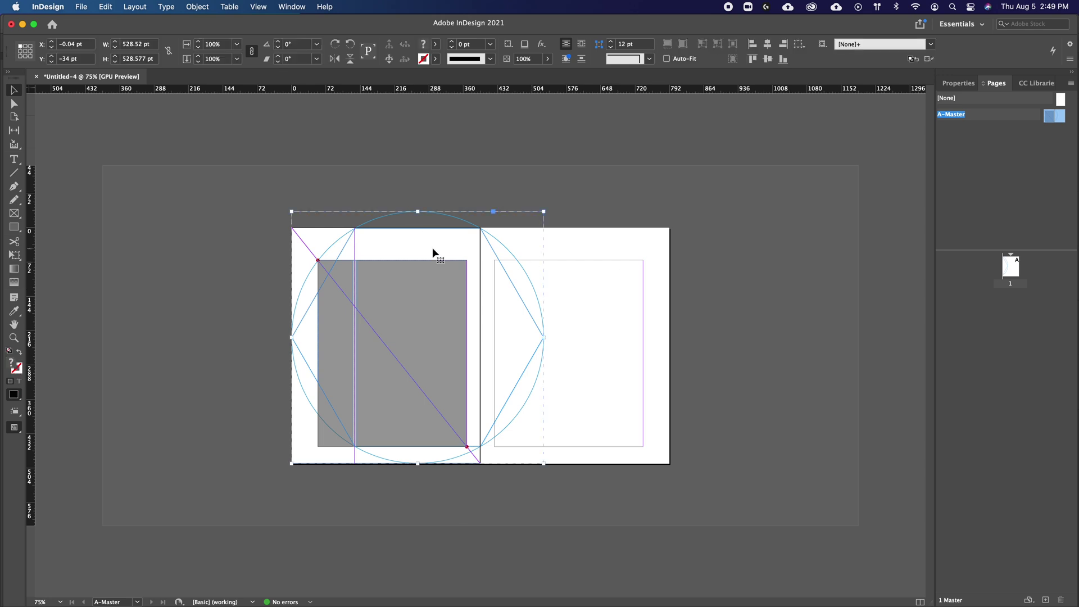
Select all the construction shapes on the A-Master spread and delete them.
{"action": "key", "text": "p"}
{"action": "key", "text": "Delete"}
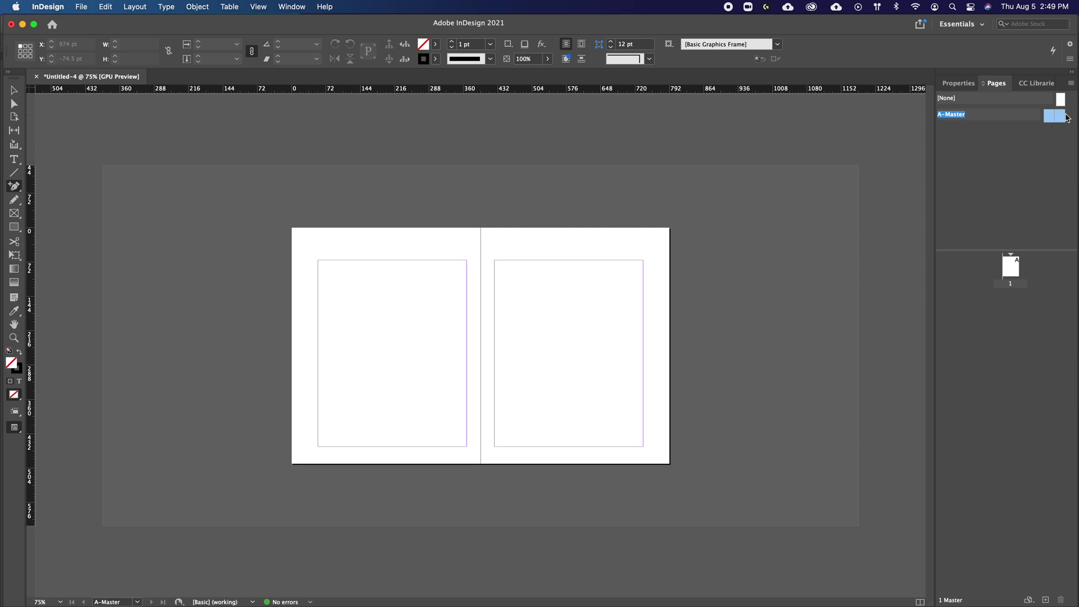
{"action": "left_click", "coordinate": [1060, 120]}
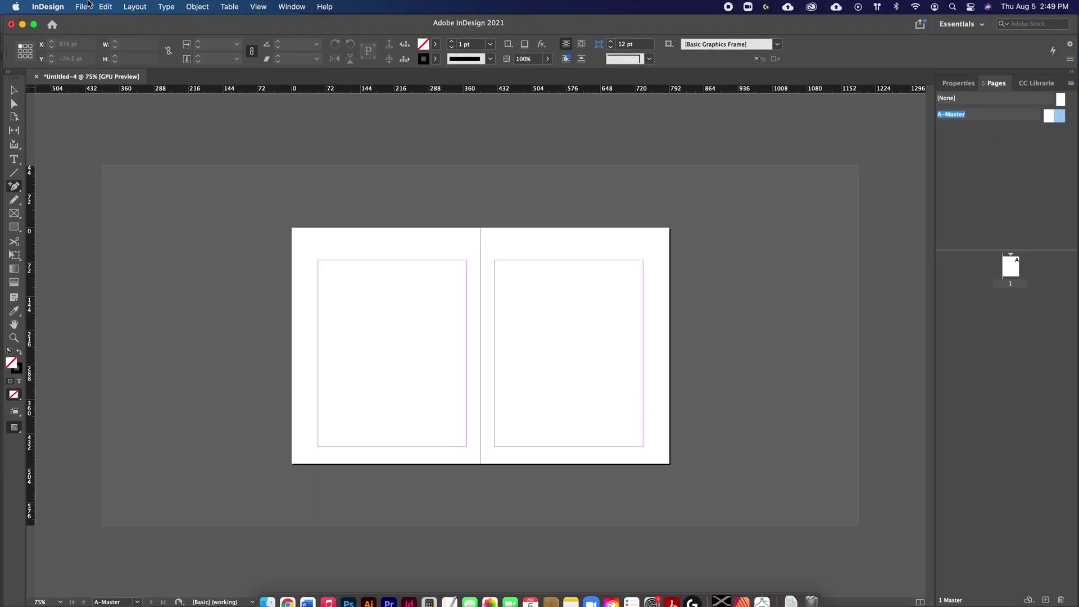
Set the right master page's Inside margin to 55 pt.
{"action": "left_click", "coordinate": [135, 6]}
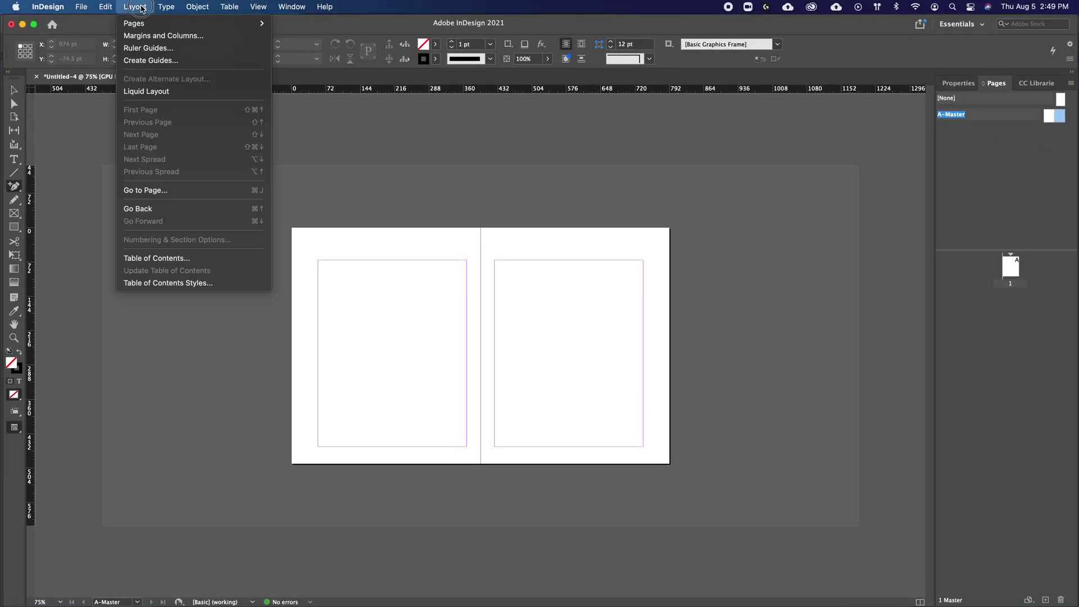
{"action": "left_click", "coordinate": [152, 37]}
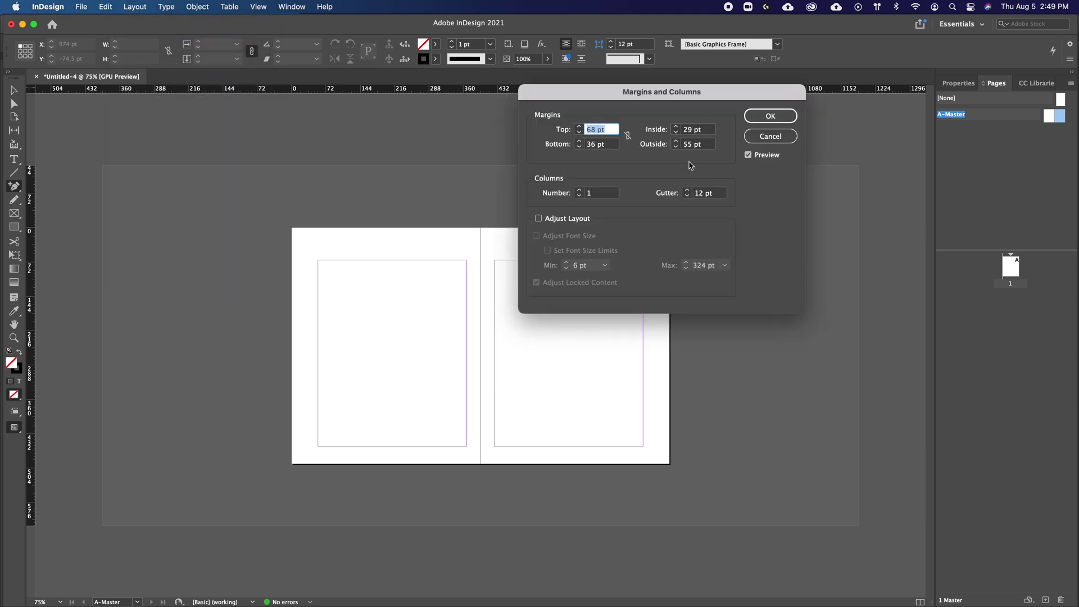
{"action": "left_click", "coordinate": [709, 130]}
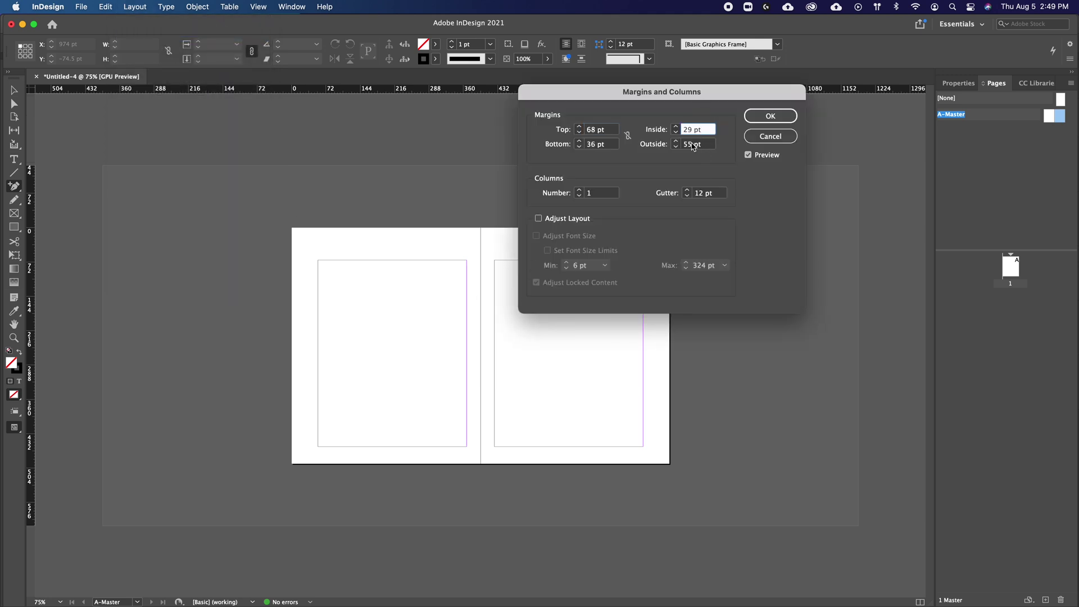
{"action": "left_click_drag", "start_coordinate": [707, 130], "coordinate": [626, 129]}
{"action": "type", "text": "55"}
{"action": "key", "text": "Tab"}
{"action": "key", "text": "Return"}
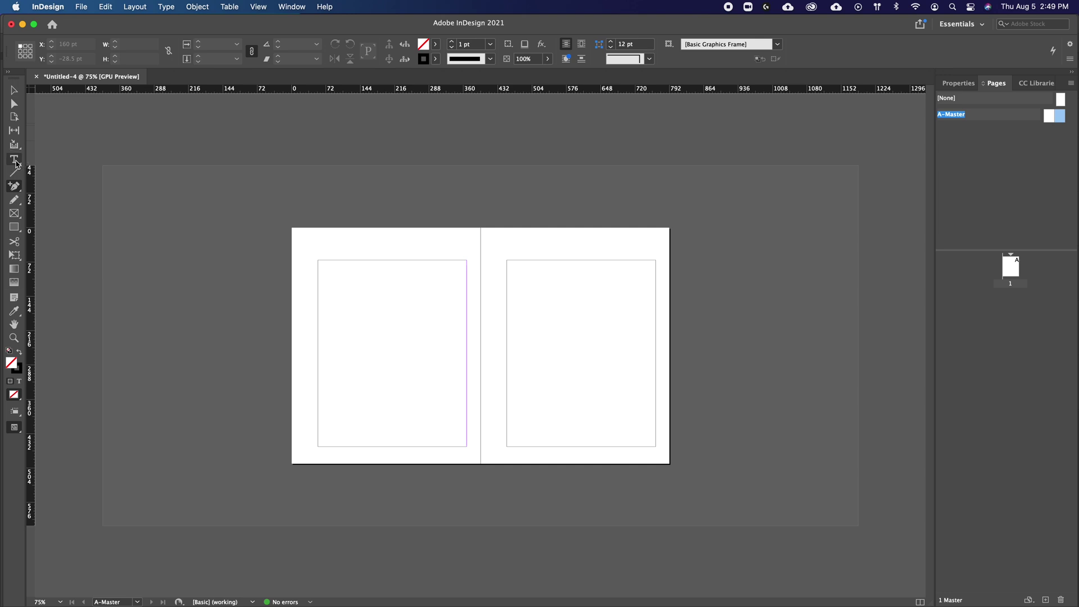
{"action": "left_click", "coordinate": [14, 159]}
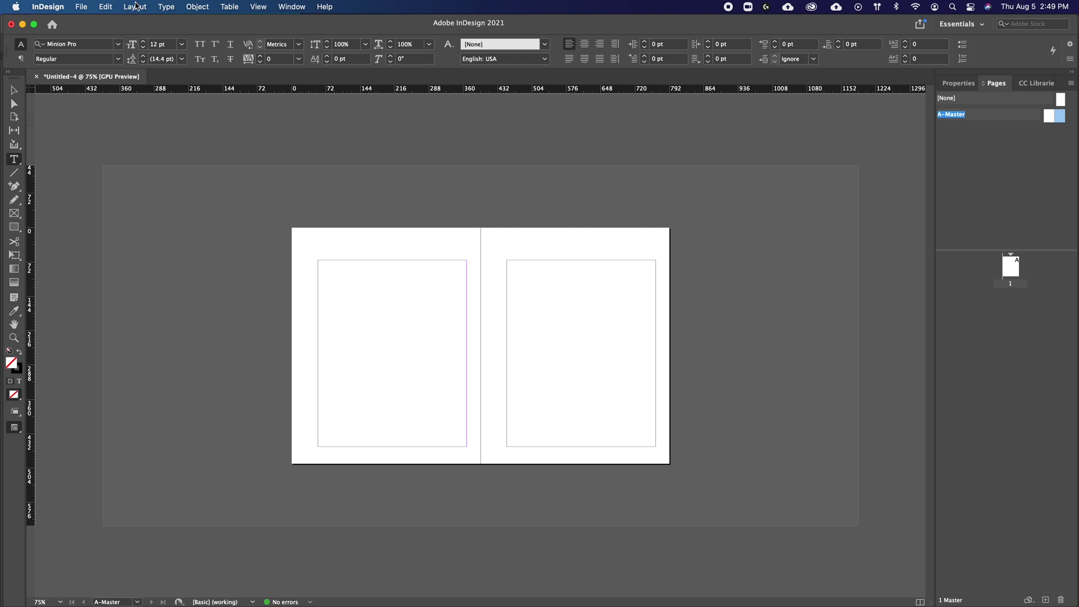
Select both A-Master pages and set the column number to 2.
{"action": "left_click", "coordinate": [135, 7]}
{"action": "left_click", "coordinate": [163, 35]}
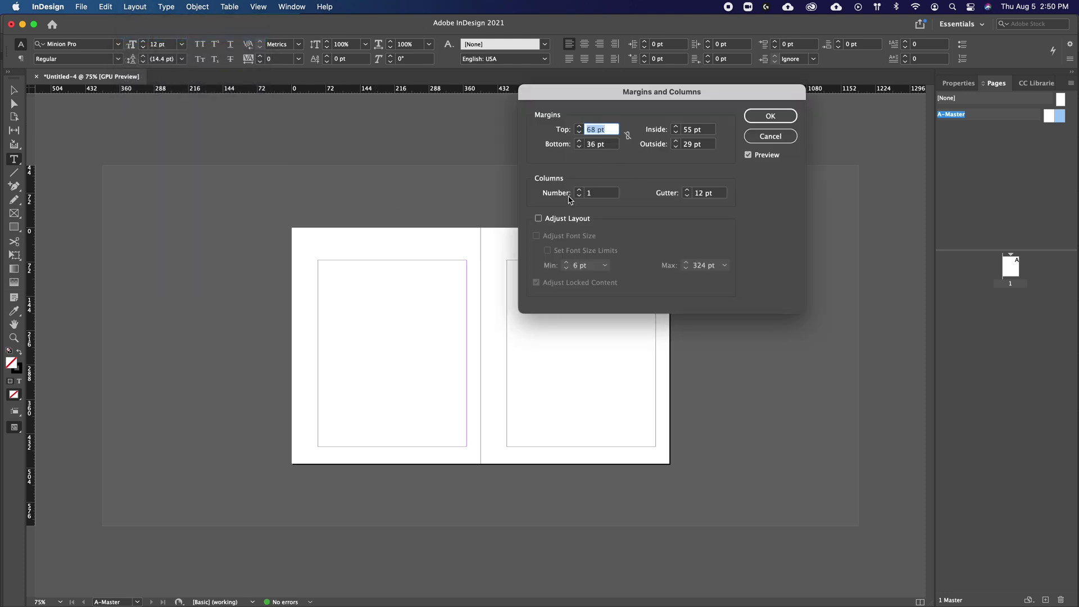
{"action": "left_click", "coordinate": [777, 135]}
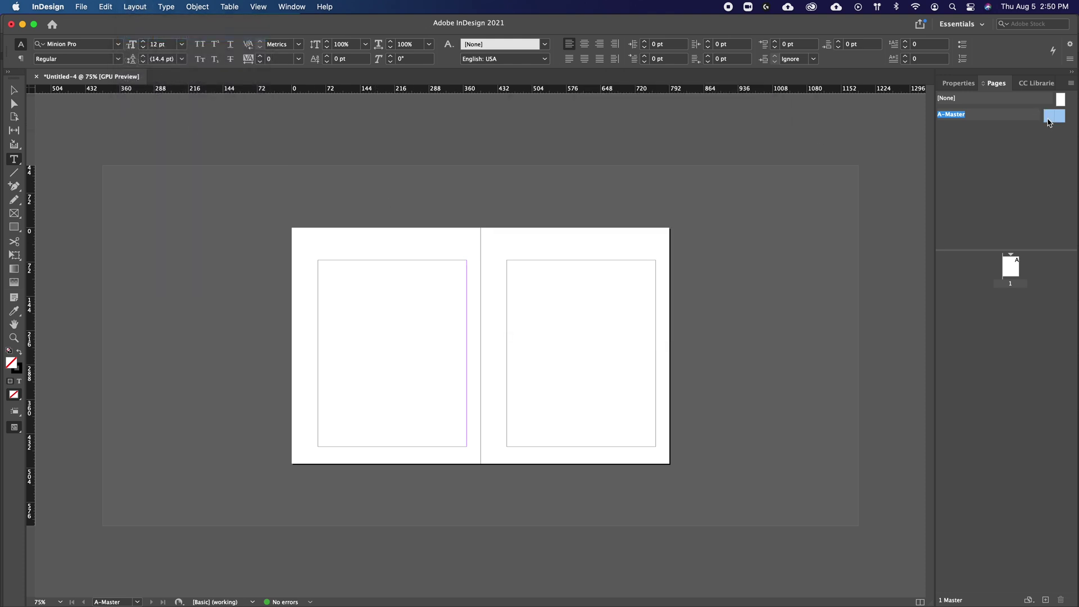
{"action": "left_click", "coordinate": [136, 6]}
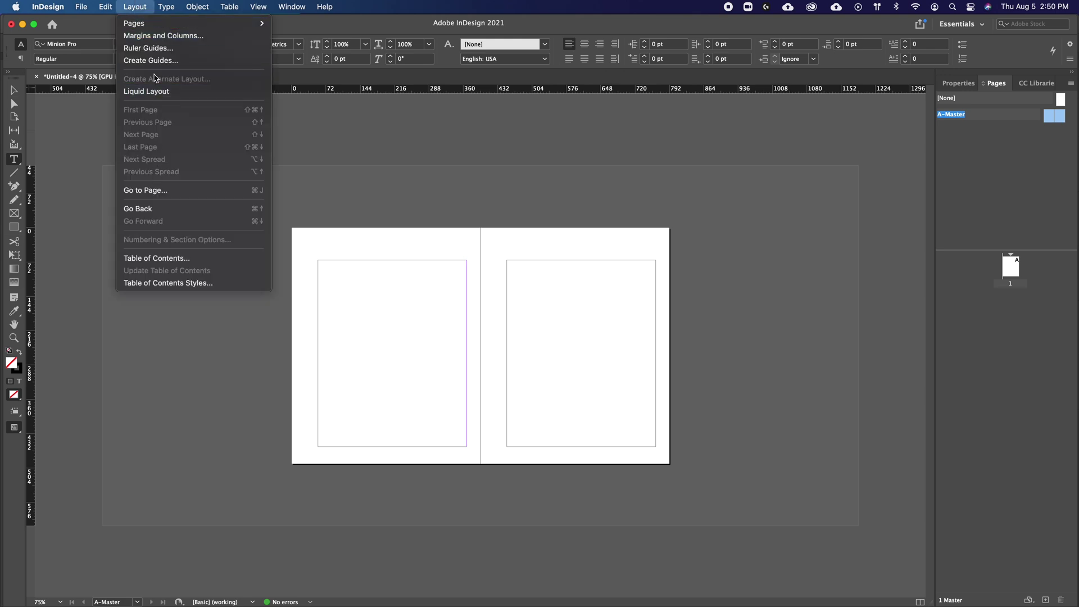
{"action": "left_click", "coordinate": [170, 38]}
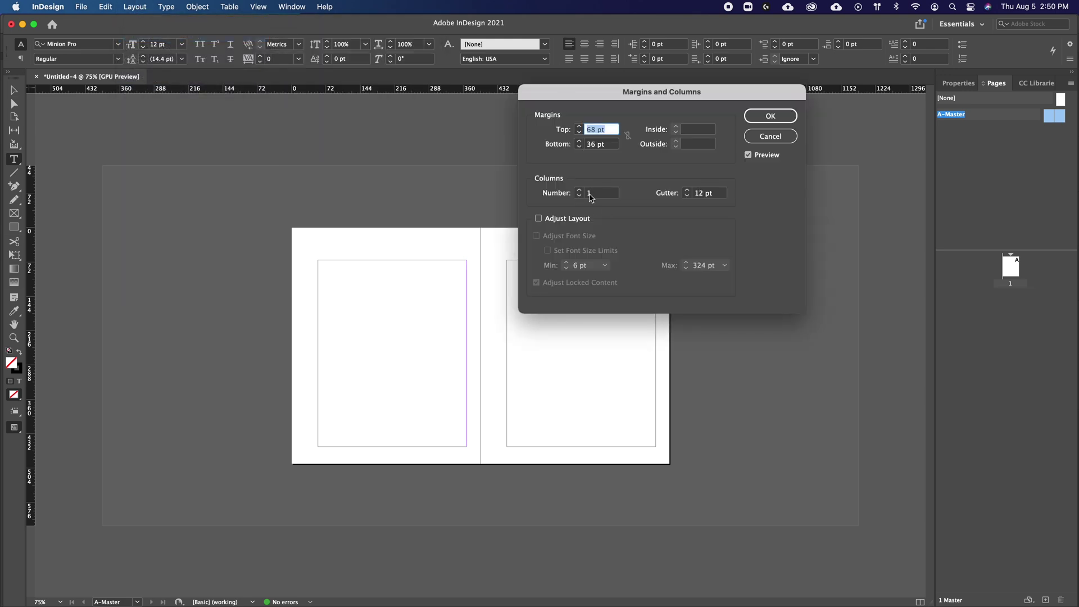
{"action": "left_click", "coordinate": [579, 190]}
{"action": "left_click", "coordinate": [772, 116]}
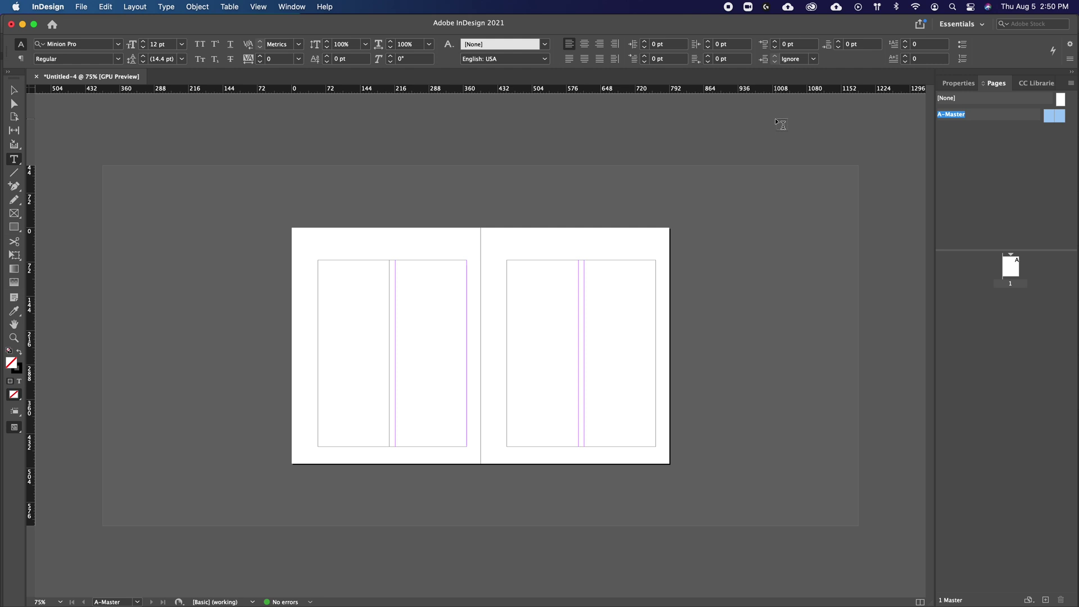
Paste the construction shapes and nudge them to the left page's top-left corner.
{"action": "key", "text": "super+v"}
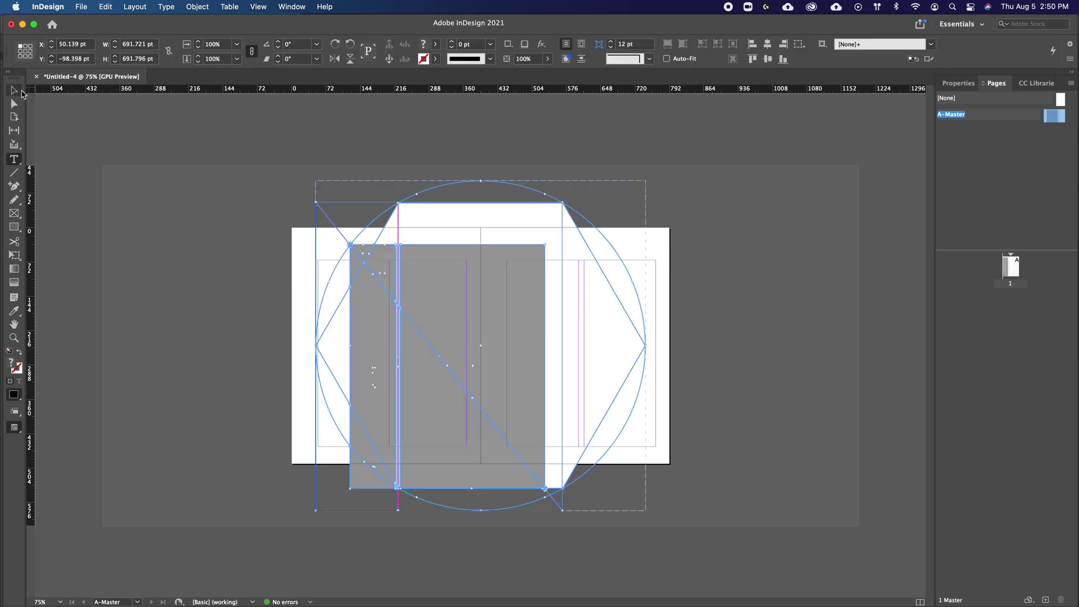
{"action": "left_click", "coordinate": [22, 93]}
{"action": "left_click_drag", "start_coordinate": [369, 271], "coordinate": [355, 308]}
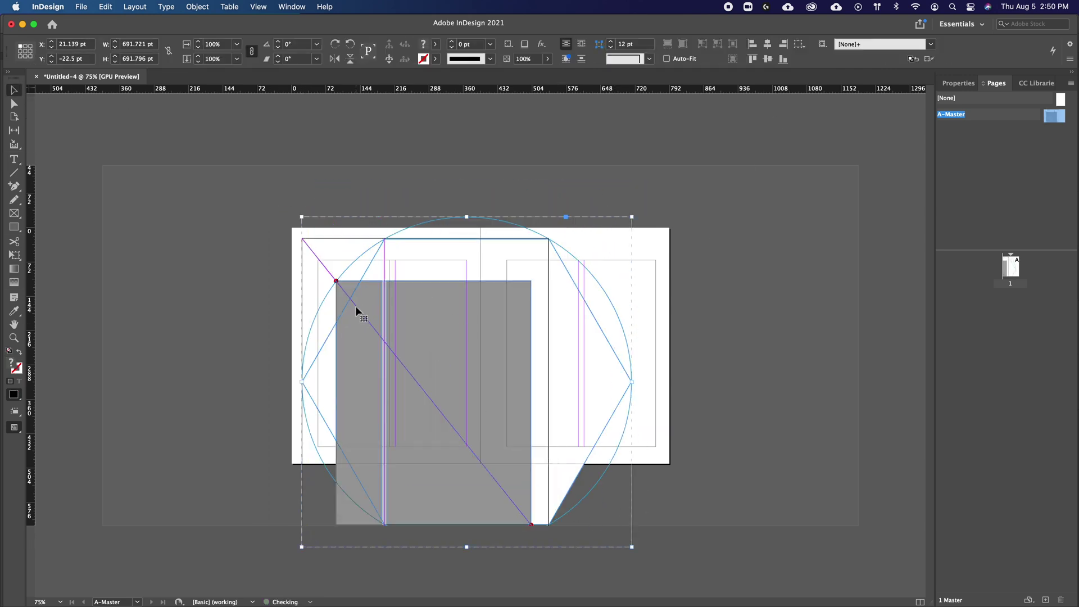
{"action": "key", "text": "shift+Left"}
{"action": "key", "text": "shift+Left"}
{"action": "key", "text": "Left"}
{"action": "key", "text": "shift+Up"}
{"action": "key", "text": "shift+Up"}
{"action": "key", "text": "Up"}
{"action": "key", "text": "Up"}
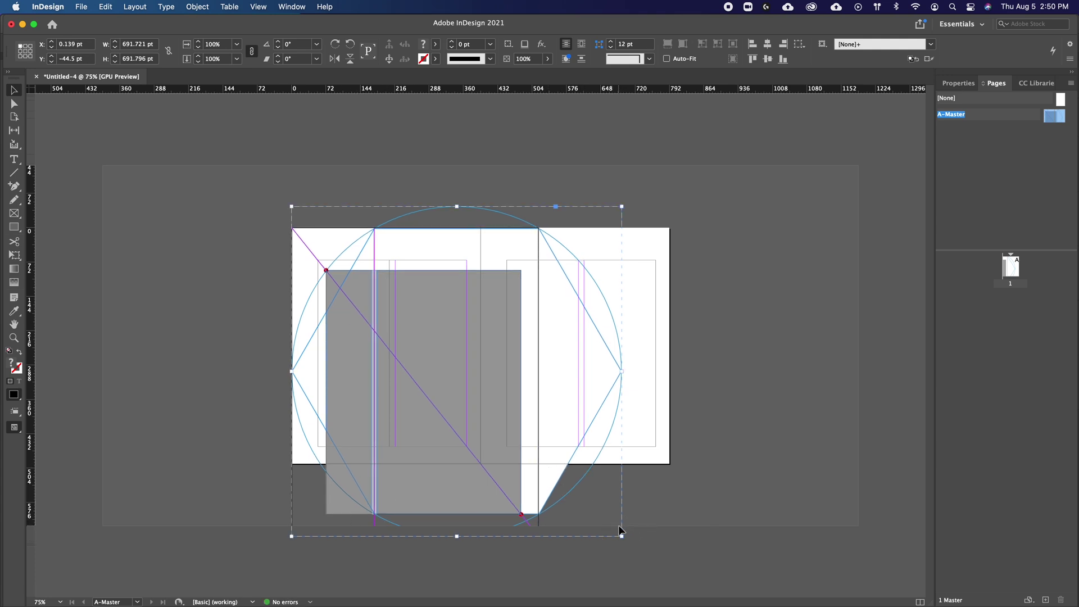
Resize the shapes to about 532 pt square and nudge them down slightly.
{"action": "left_click_drag", "start_coordinate": [621, 536], "coordinate": [545, 462]}
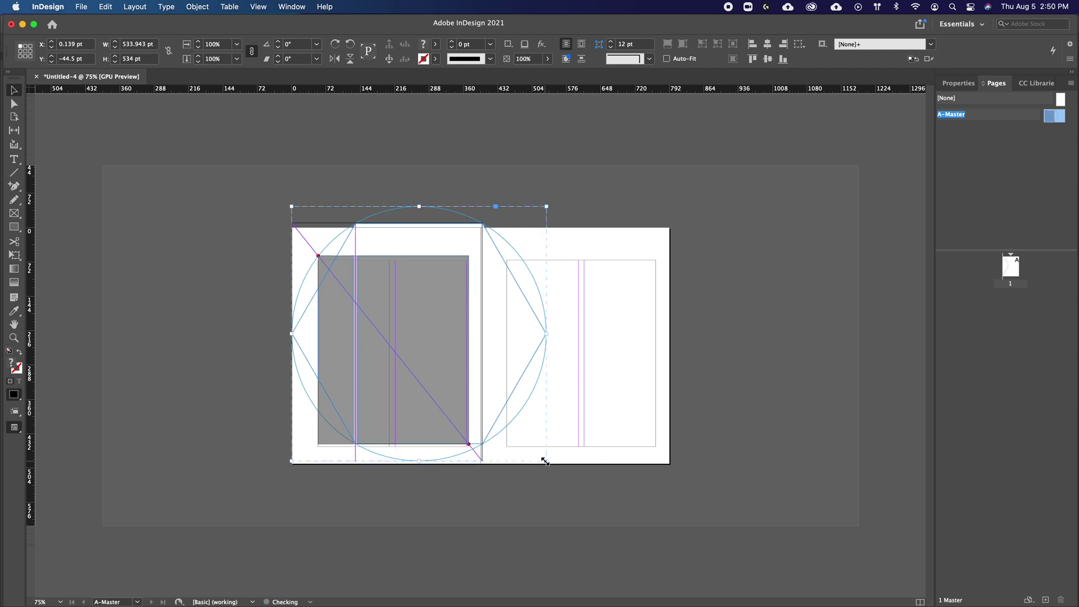
{"action": "left_click_drag", "start_coordinate": [545, 462], "coordinate": [543, 460]}
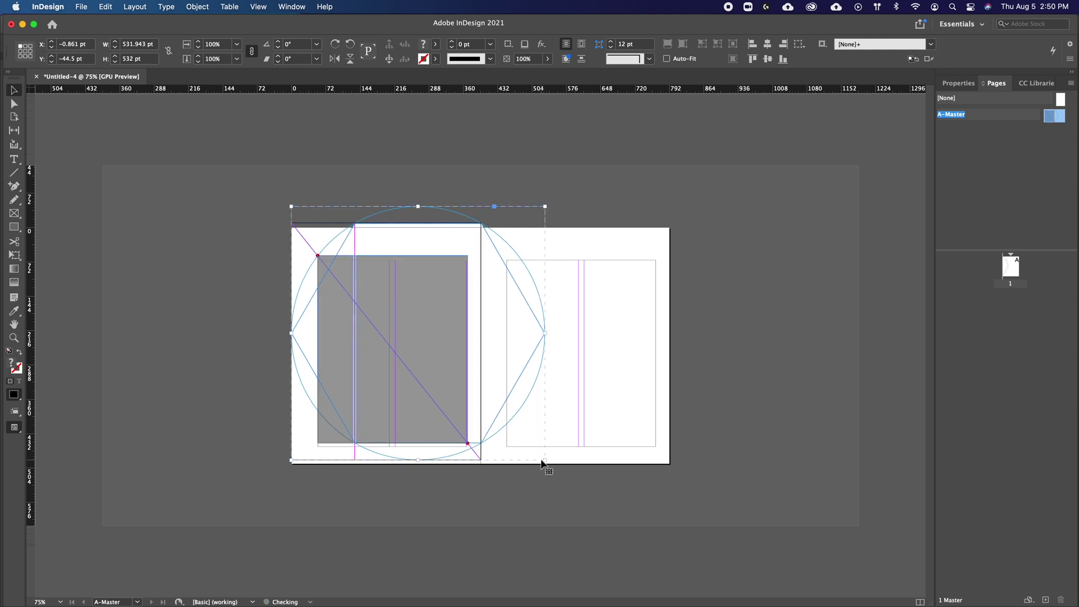
{"action": "key", "text": "shift+Down"}
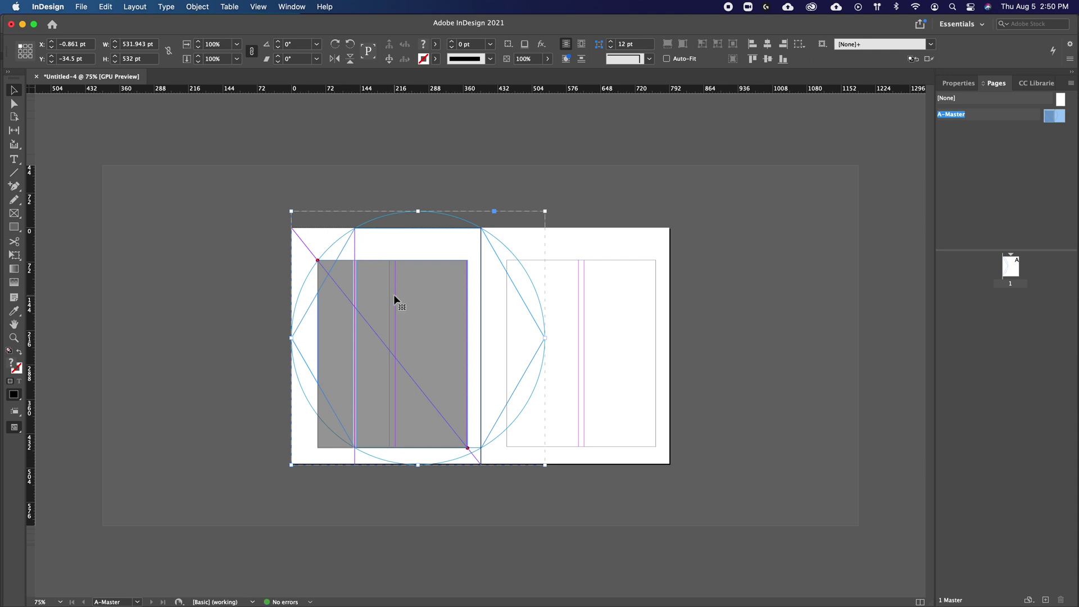
{"action": "left_click", "coordinate": [276, 10]}
Unlock the column guides and shift a column guide to the left.
{"action": "mouse_move", "coordinate": [259, 7]}
{"action": "mouse_move", "coordinate": [320, 266]}
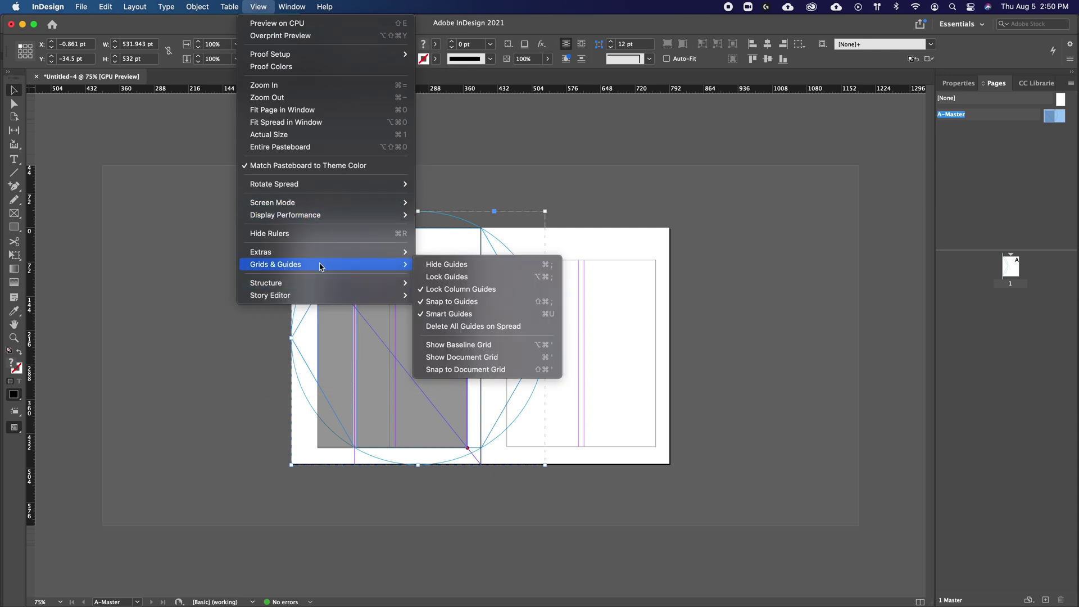
{"action": "left_click", "coordinate": [468, 293]}
{"action": "left_click_drag", "start_coordinate": [395, 304], "coordinate": [356, 305]}
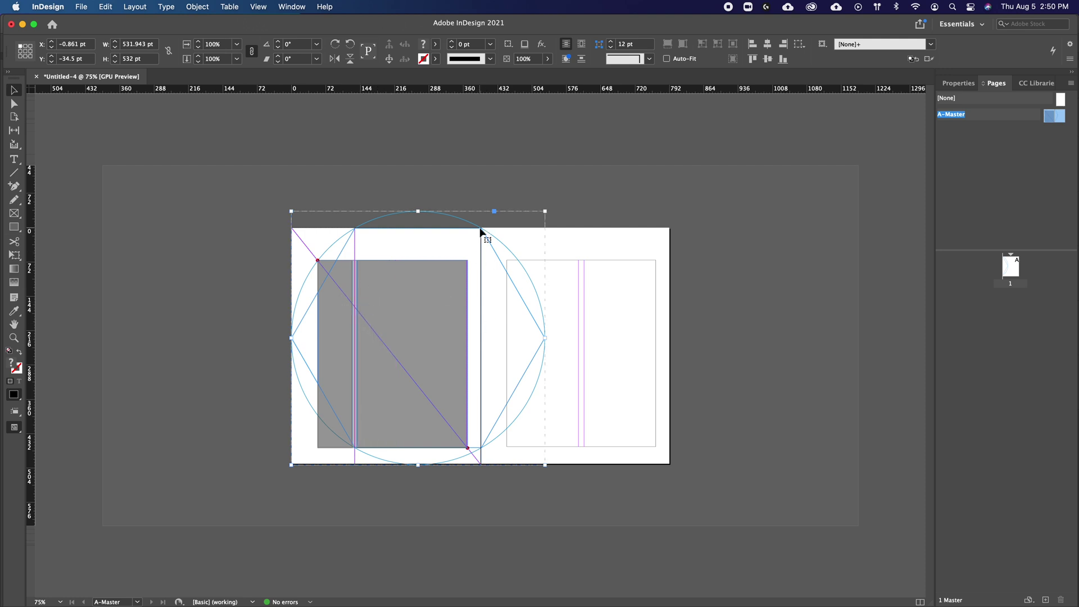
Move the circle-and-triangle diagram onto the right page and line the gutter up with it.
{"action": "left_click_drag", "start_coordinate": [483, 235], "coordinate": [673, 236]}
{"action": "key", "text": "shift+Left"}
{"action": "key", "text": "shift+Left"}
{"action": "key", "text": "shift+Left"}
{"action": "key", "text": "shift+Left"}
{"action": "key", "text": "shift+Left"}
{"action": "key", "text": "shift+Left"}
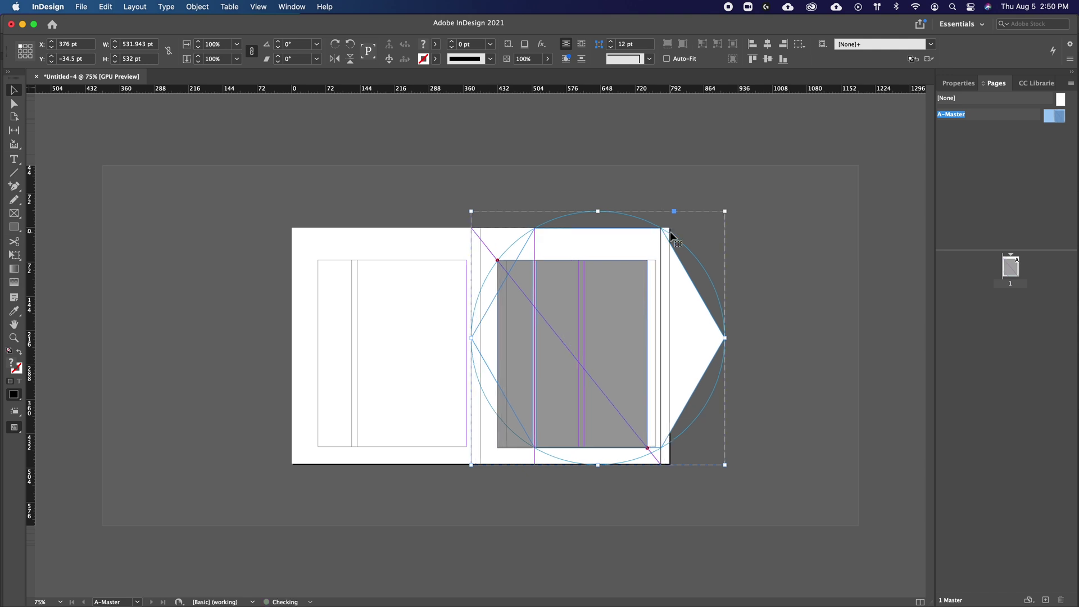
{"action": "key", "text": "Right"}
{"action": "key", "text": "Right"}
{"action": "key", "text": "Right"}
{"action": "key", "text": "Right"}
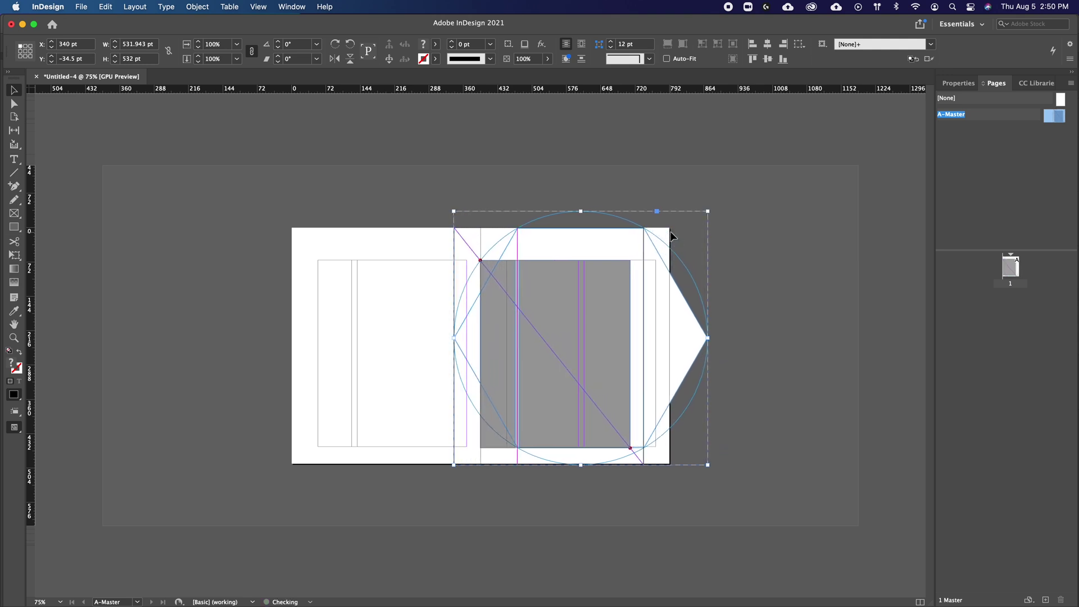
{"action": "left_click_drag", "start_coordinate": [582, 285], "coordinate": [522, 307]}
{"action": "key", "text": "super+z"}
{"action": "key", "text": "super+z"}
{"action": "key", "text": "super+z"}
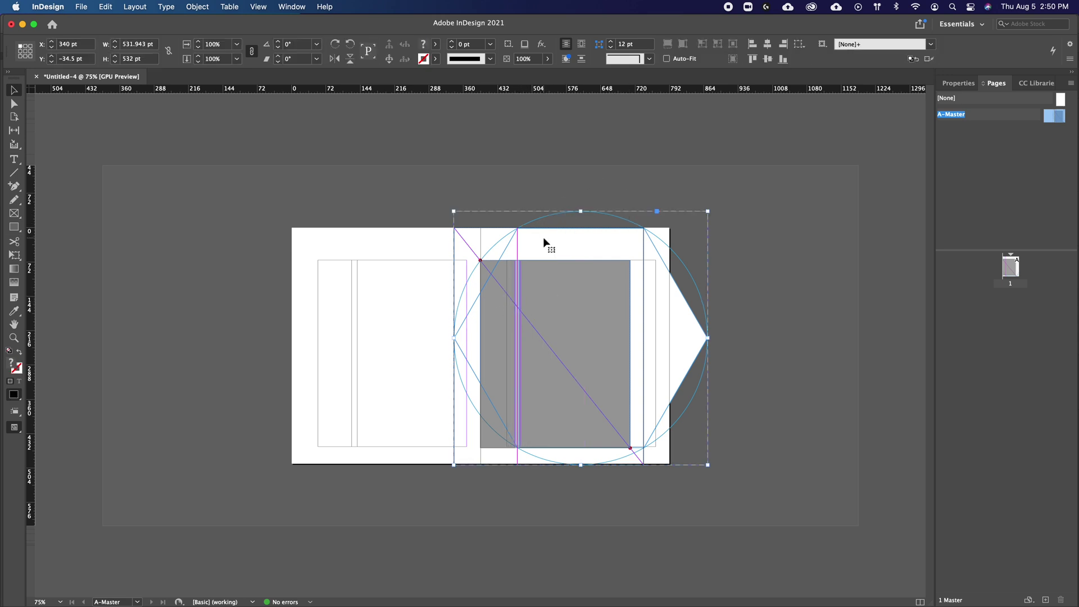
{"action": "key", "text": "super+shift+z"}
{"action": "key", "text": "shift+Right"}
{"action": "key", "text": "shift+Right"}
{"action": "key", "text": "shift+Right"}
{"action": "key", "text": "shift+Right"}
{"action": "key", "text": "shift+Right"}
{"action": "key", "text": "shift+Right"}
{"action": "key", "text": "Left"}
{"action": "key", "text": "Left"}
{"action": "key", "text": "Left"}
{"action": "key", "text": "Left"}
{"action": "key", "text": "Left"}
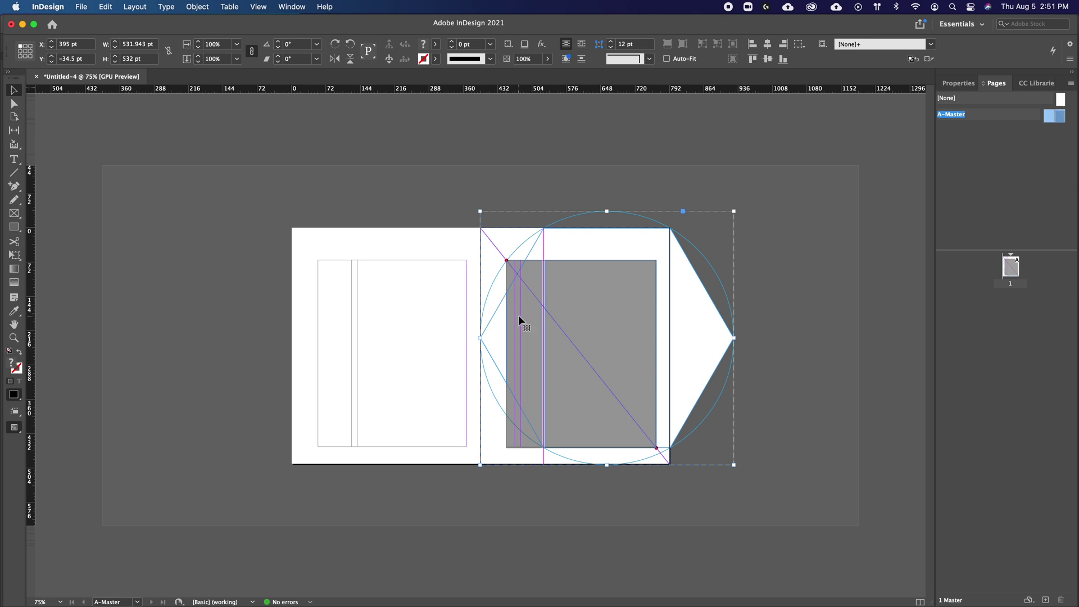
{"action": "left_click_drag", "start_coordinate": [523, 321], "coordinate": [549, 311]}
Select the whole diagram group and delete it.
{"action": "left_click", "coordinate": [844, 286]}
{"action": "left_click", "coordinate": [697, 329]}
{"action": "key", "text": "BackSpace"}
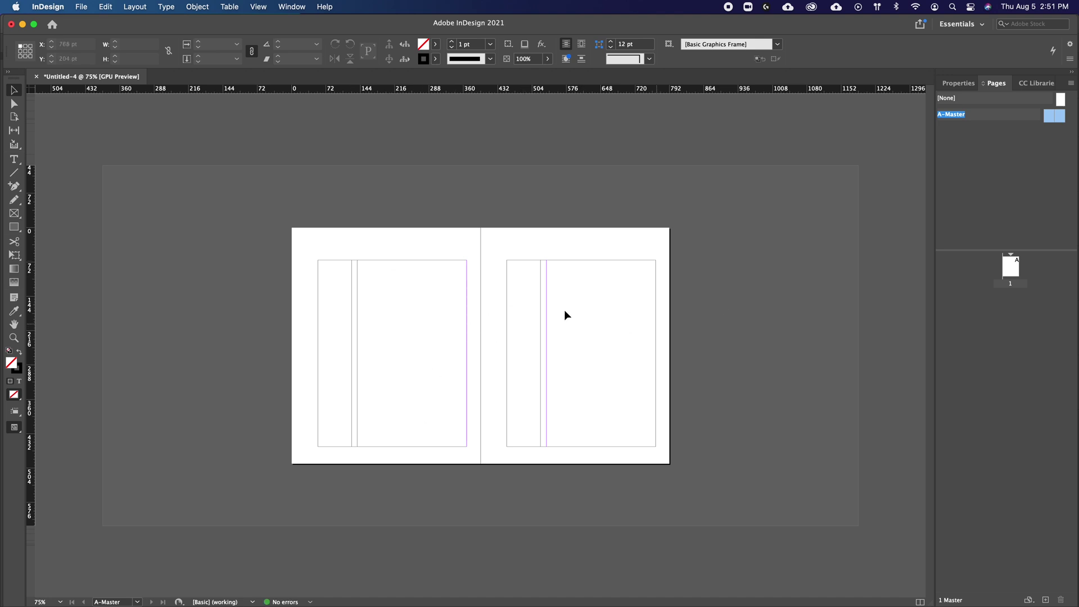
{"action": "key", "text": "super+z"}
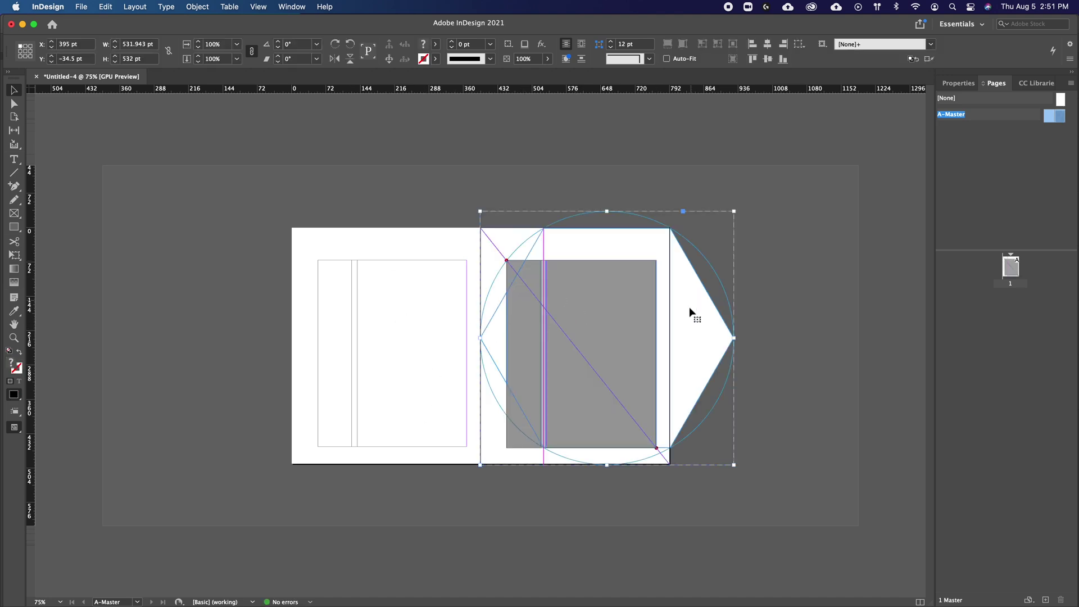
{"action": "left_click_drag", "start_coordinate": [673, 329], "coordinate": [506, 337]}
{"action": "key", "text": "super+z"}
{"action": "left_click", "coordinate": [590, 200]}
{"action": "left_click", "coordinate": [629, 236]}
{"action": "left_click_drag", "start_coordinate": [628, 235], "coordinate": [414, 315]}
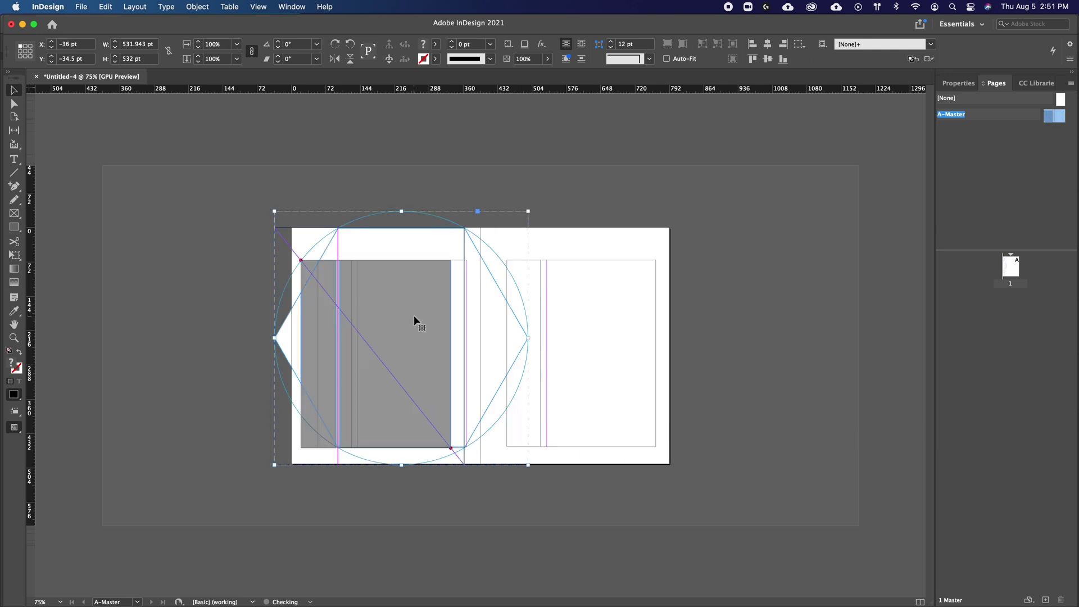
{"action": "key", "text": "shift+Right"}
{"action": "key", "text": "shift+Right"}
{"action": "key", "text": "shift+Right"}
{"action": "key", "text": "Right"}
{"action": "key", "text": "Right"}
{"action": "key", "text": "Right"}
{"action": "key", "text": "Right"}
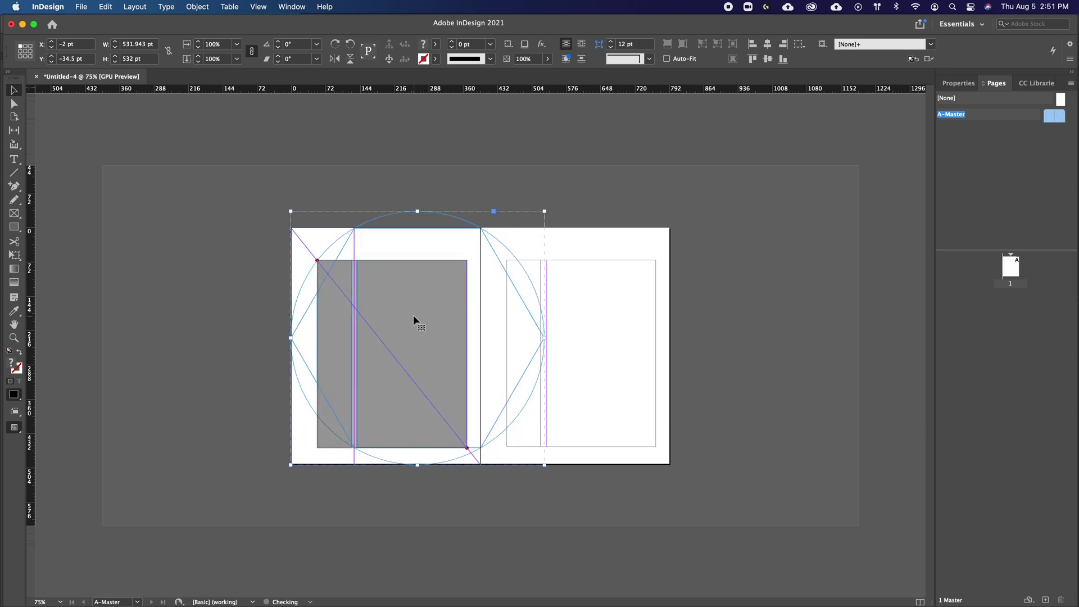
{"action": "key", "text": "Right"}
{"action": "double_click", "coordinate": [481, 256]}
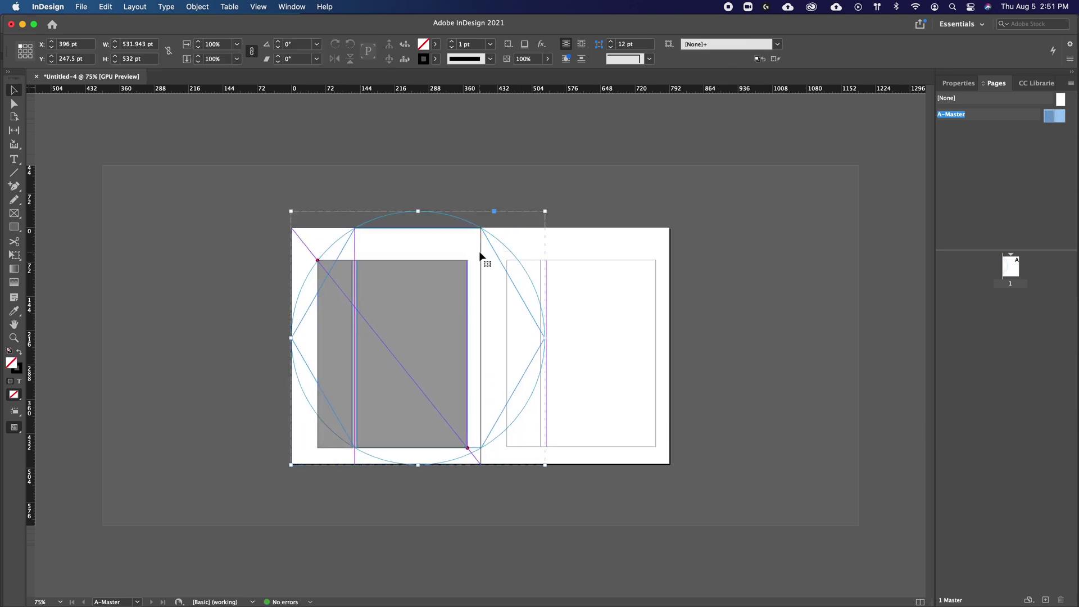
{"action": "key", "text": "Delete"}
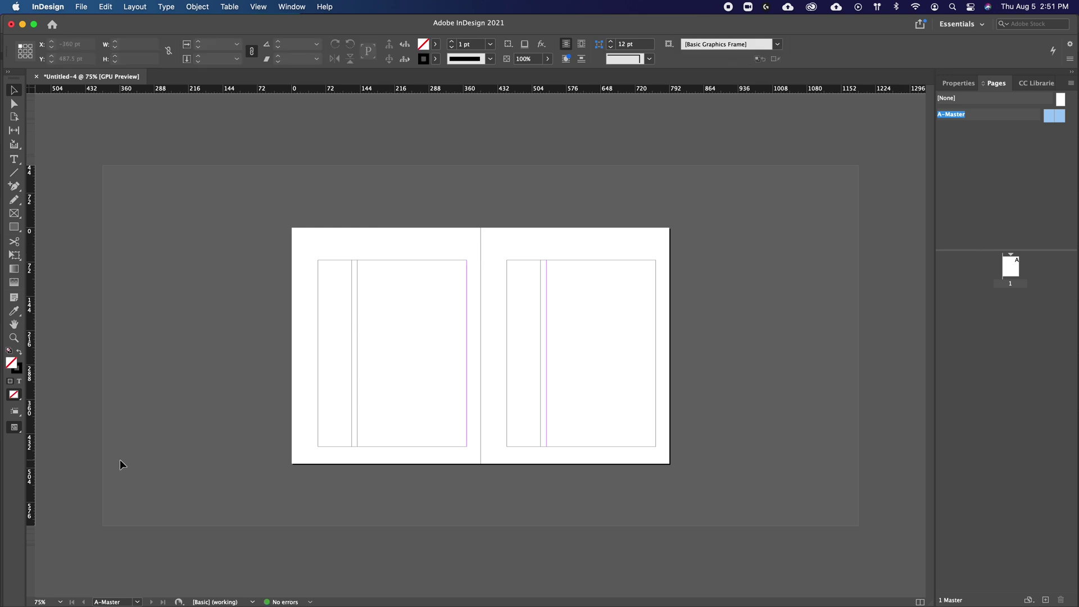
Lock the column guides again from View > Grids & Guides.
{"action": "left_click", "coordinate": [291, 6]}
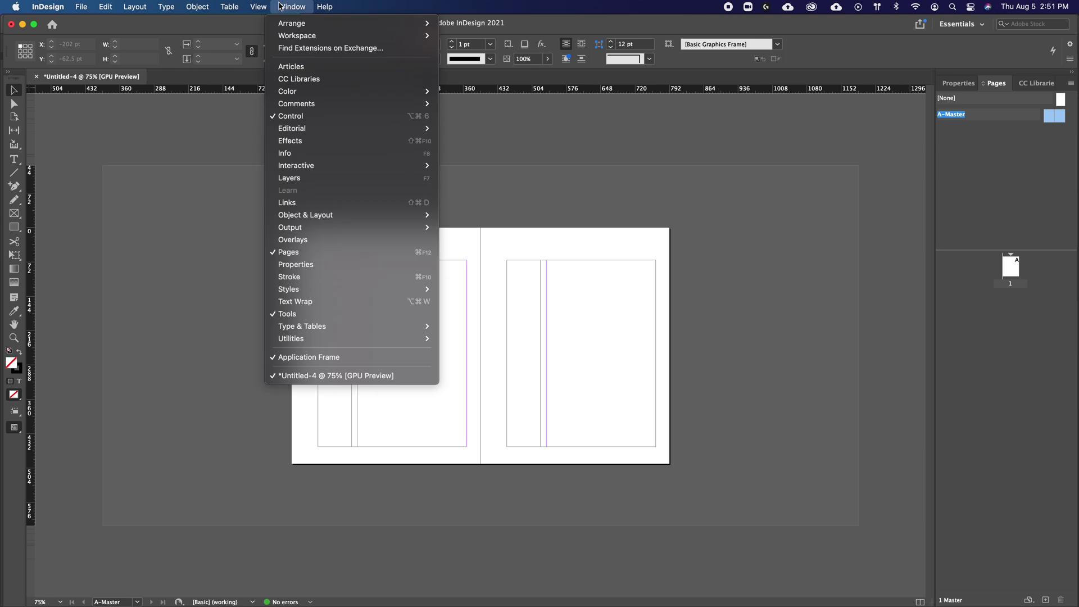
{"action": "mouse_move", "coordinate": [341, 265]}
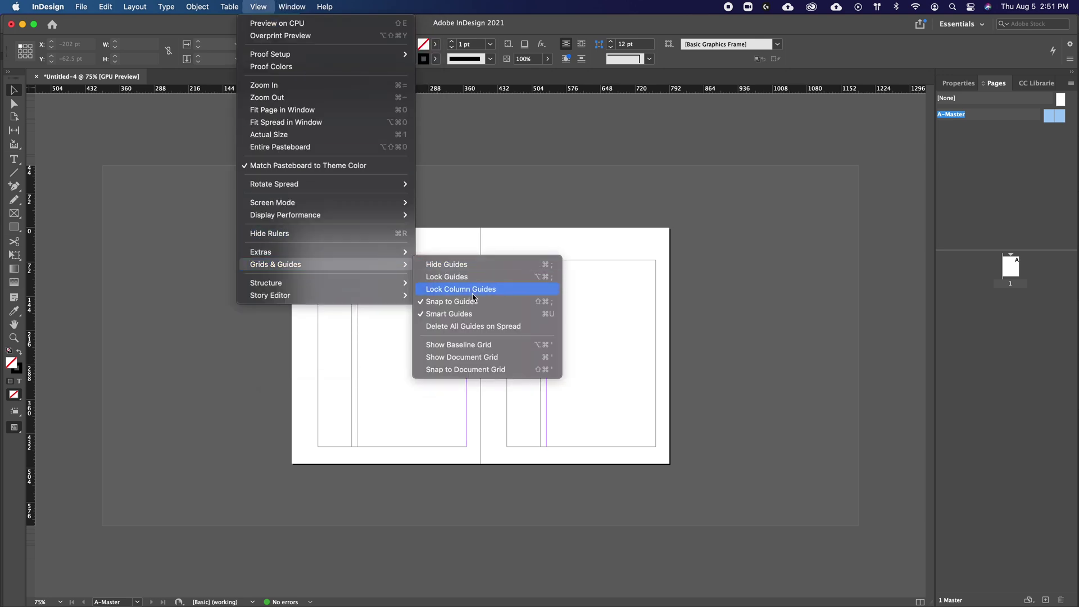
{"action": "left_click", "coordinate": [395, 355]}
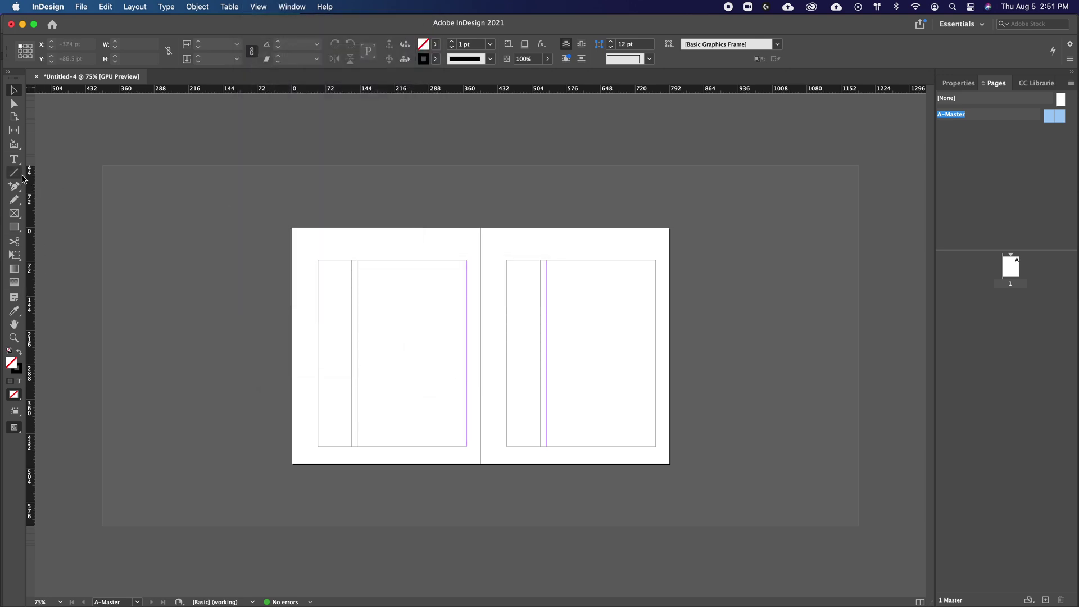
Draw a text frame in the left page's wide column and fill it with placeholder text.
{"action": "key", "text": "t"}
{"action": "left_click_drag", "start_coordinate": [358, 261], "coordinate": [458, 444]}
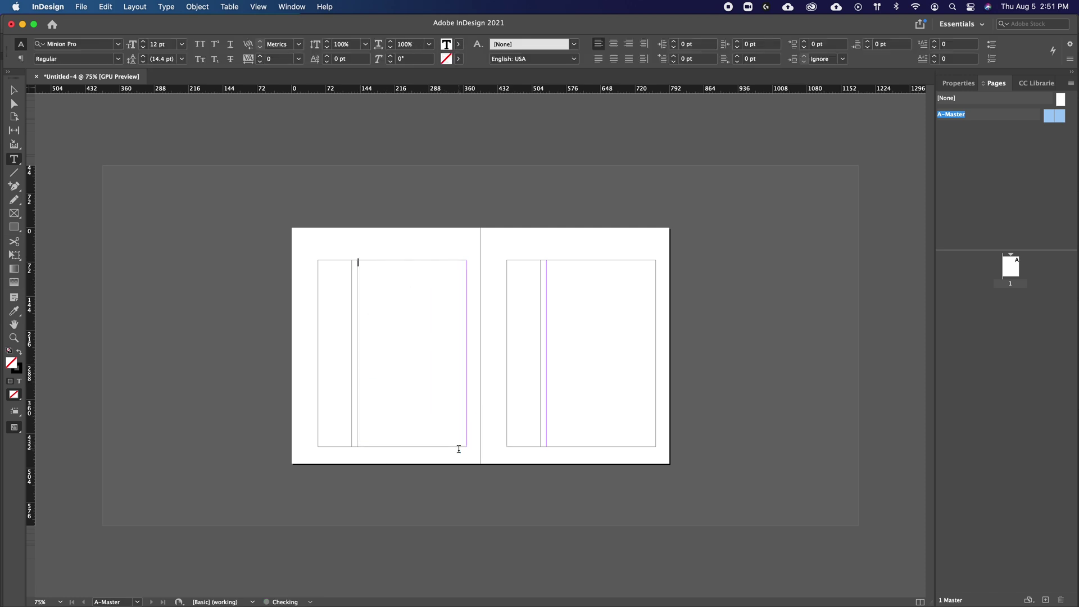
{"action": "left_click", "coordinate": [167, 8]}
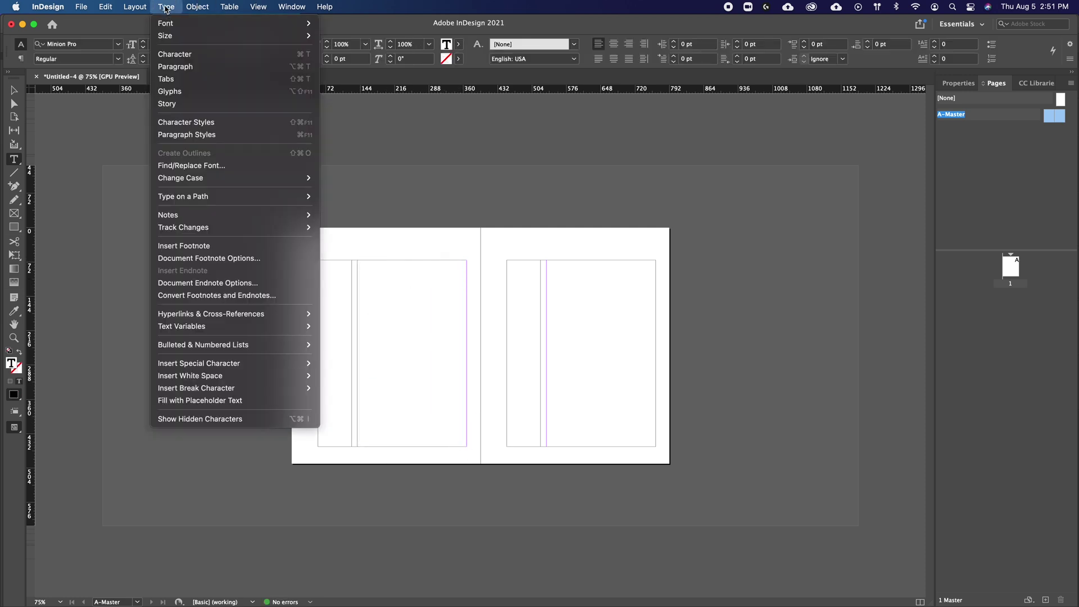
{"action": "left_click", "coordinate": [251, 408]}
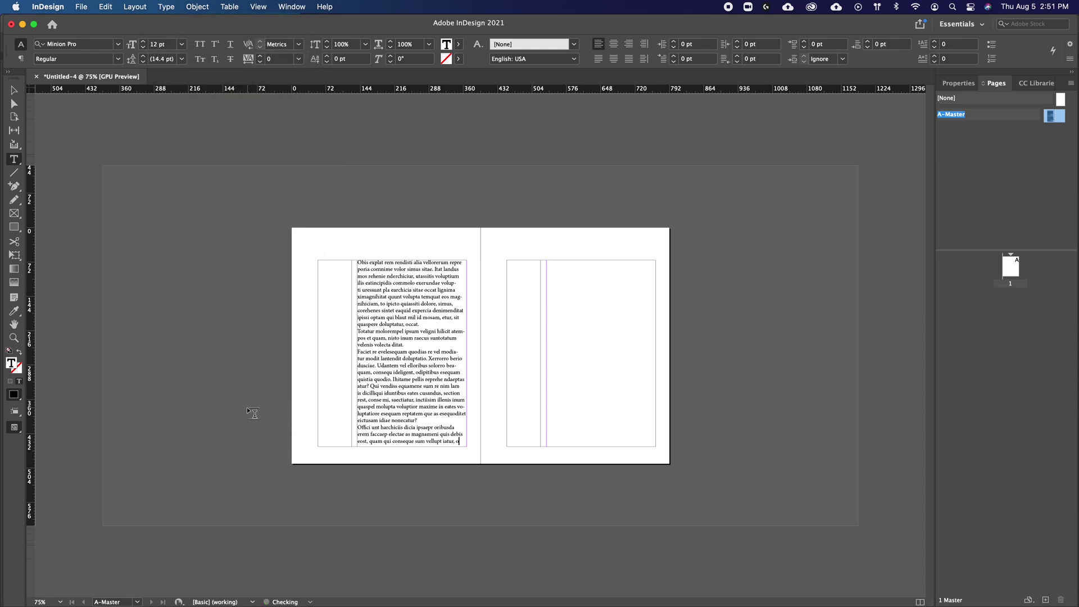
{"action": "left_click", "coordinate": [14, 90]}
{"action": "left_click", "coordinate": [217, 272]}
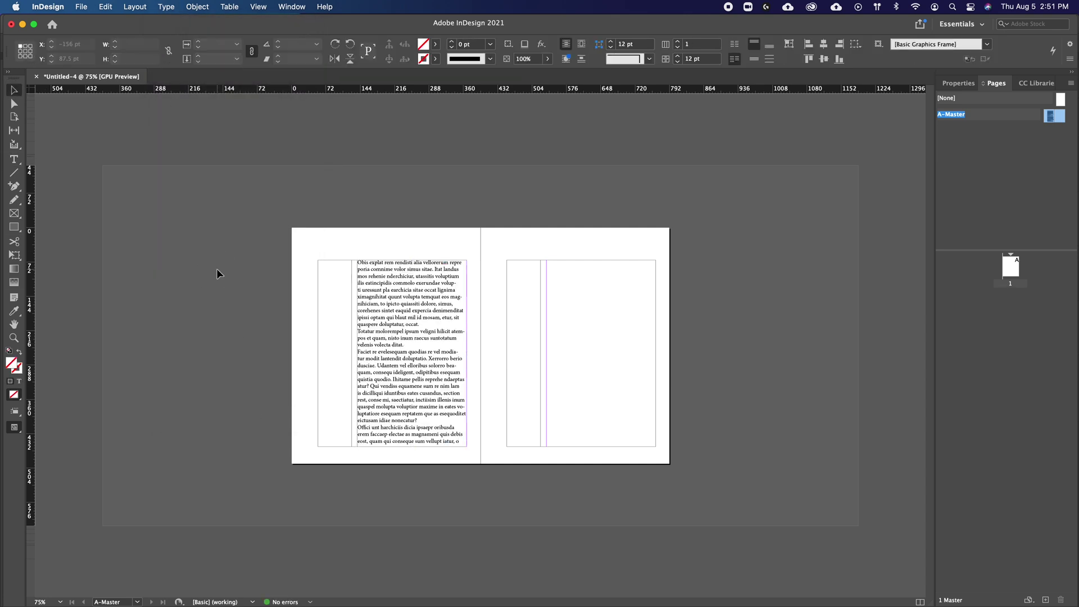
{"action": "left_click", "coordinate": [426, 347]}
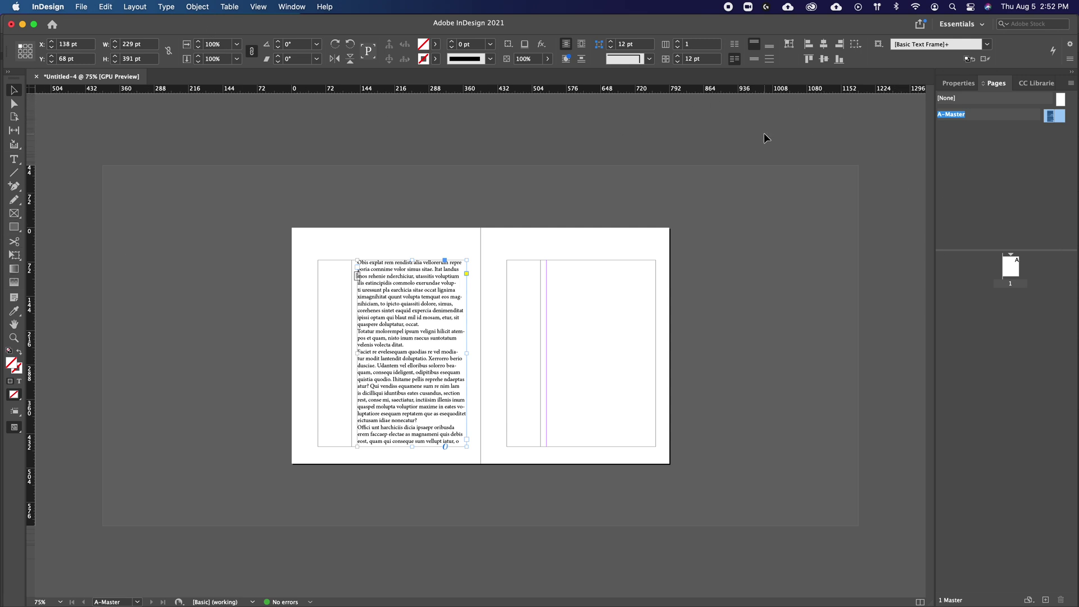
Open the Character panel with Cmd+T and move it off the page to the right.
{"action": "key", "text": "super+t"}
{"action": "left_click_drag", "start_coordinate": [400, 180], "coordinate": [842, 150]}
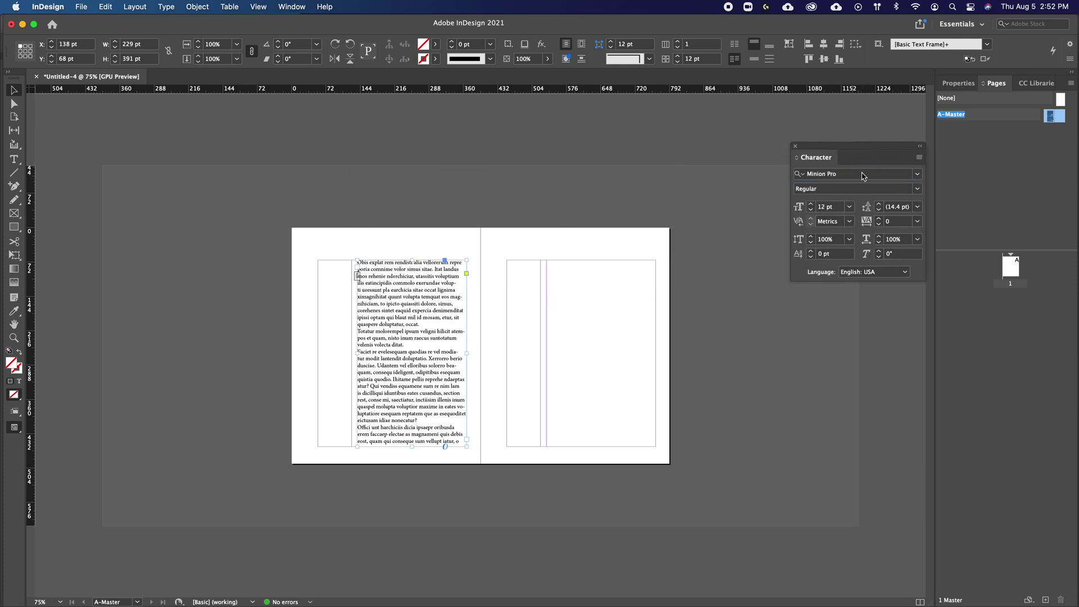
Set the placeholder text's font to Roboto Condensed Regular.
{"action": "left_click", "coordinate": [917, 176]}
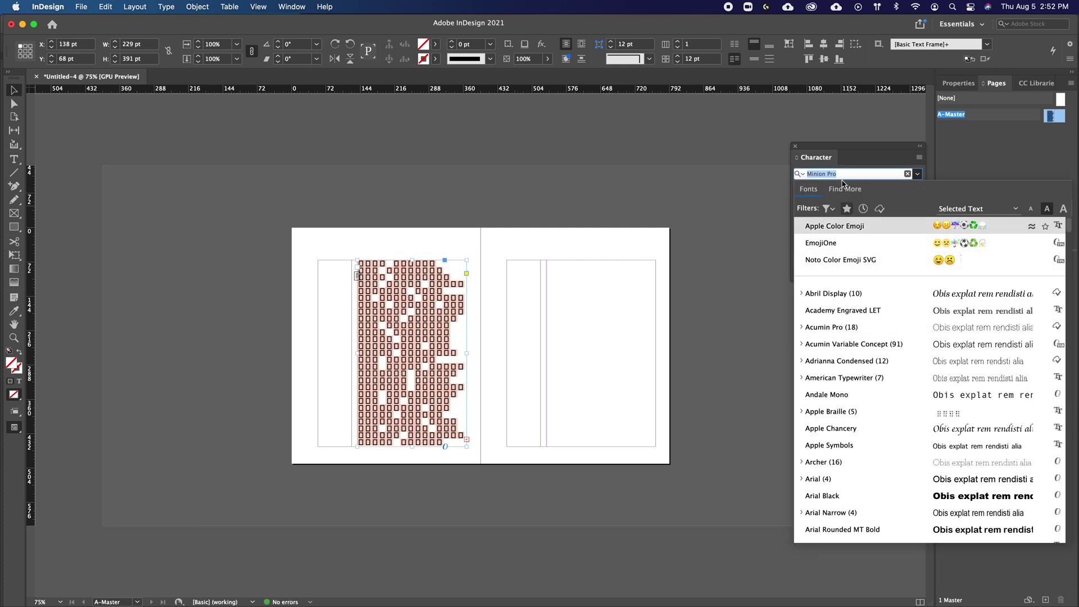
{"action": "key", "text": "Escape"}
{"action": "type", "text": "Ro"}
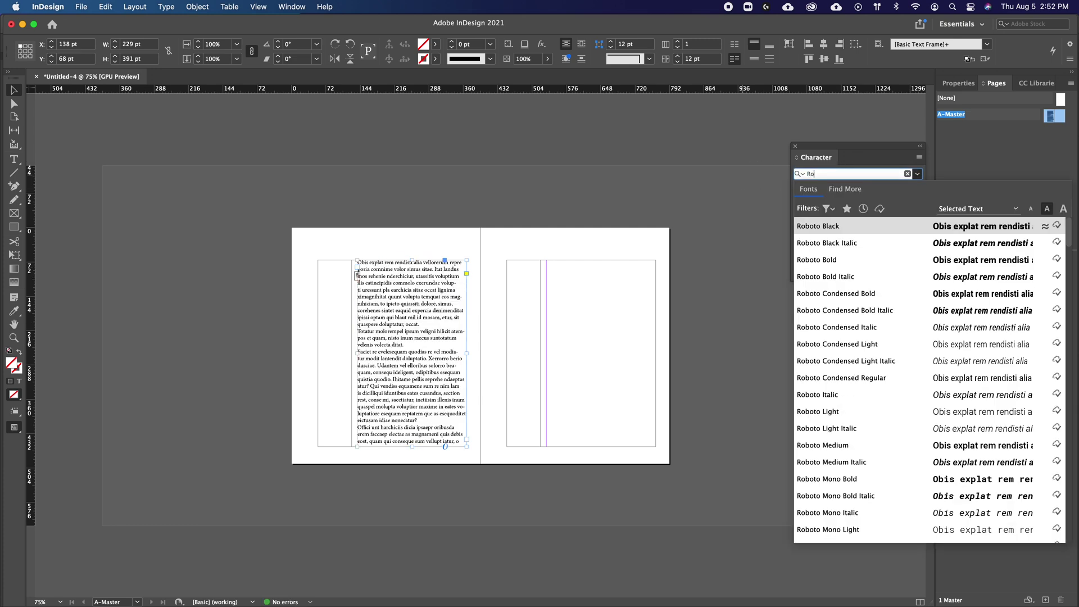
{"action": "left_click", "coordinate": [874, 377]}
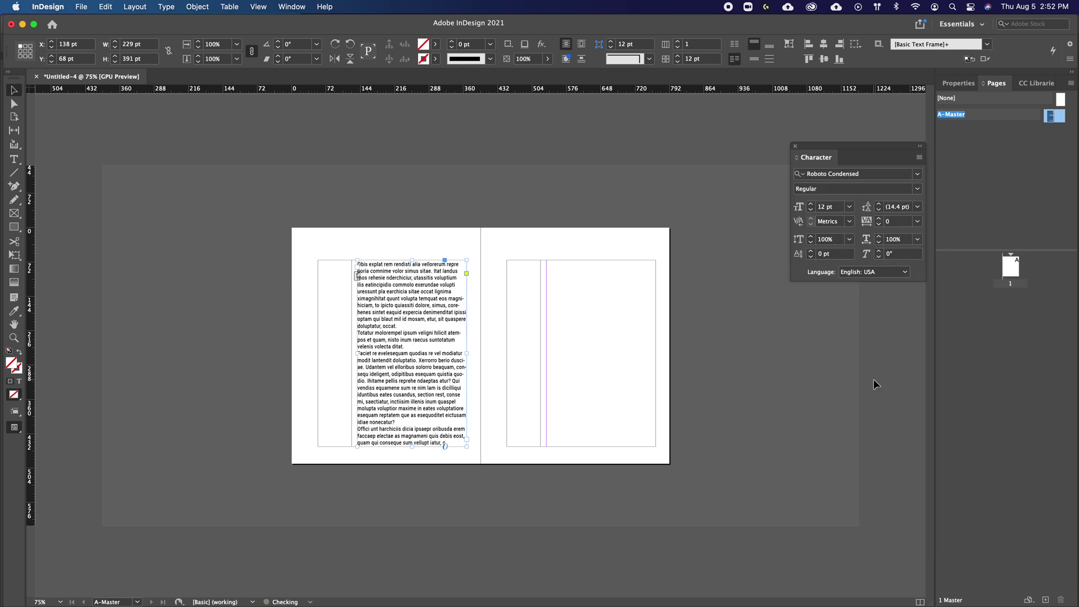
Set the size to 10 pt and leading to 13 pt, then select all the story's text.
{"action": "left_click", "coordinate": [811, 210]}
{"action": "left_click", "coordinate": [811, 211]}
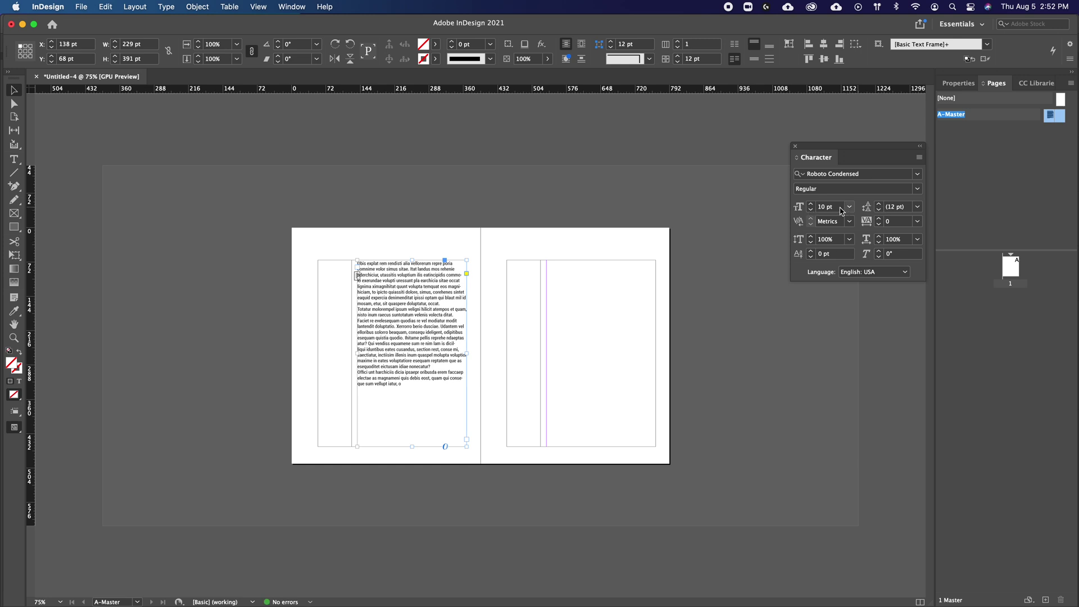
{"action": "left_click", "coordinate": [878, 205]}
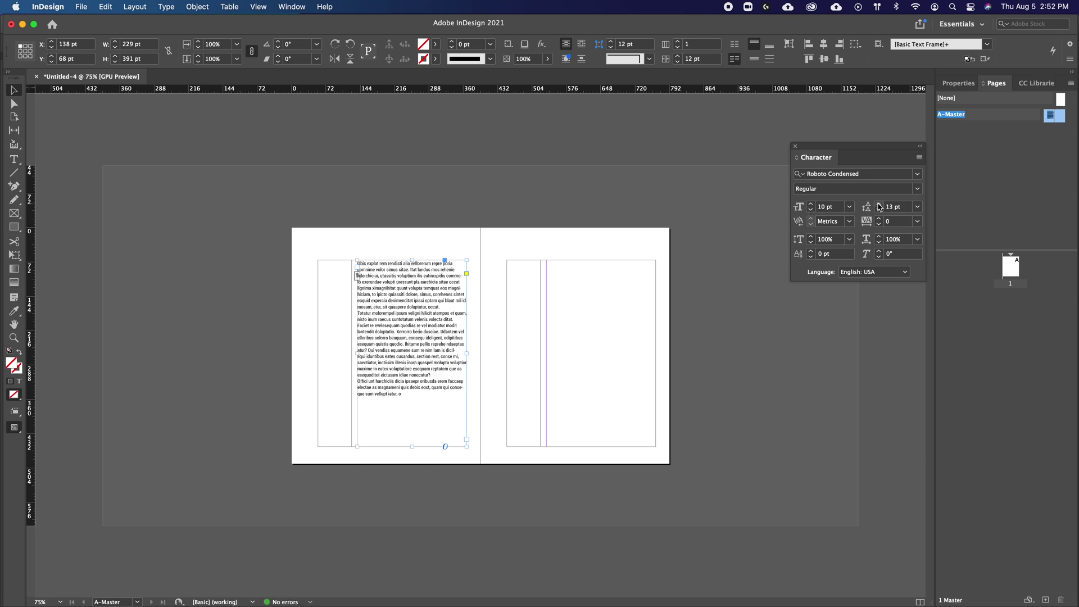
{"action": "left_click", "coordinate": [879, 204]}
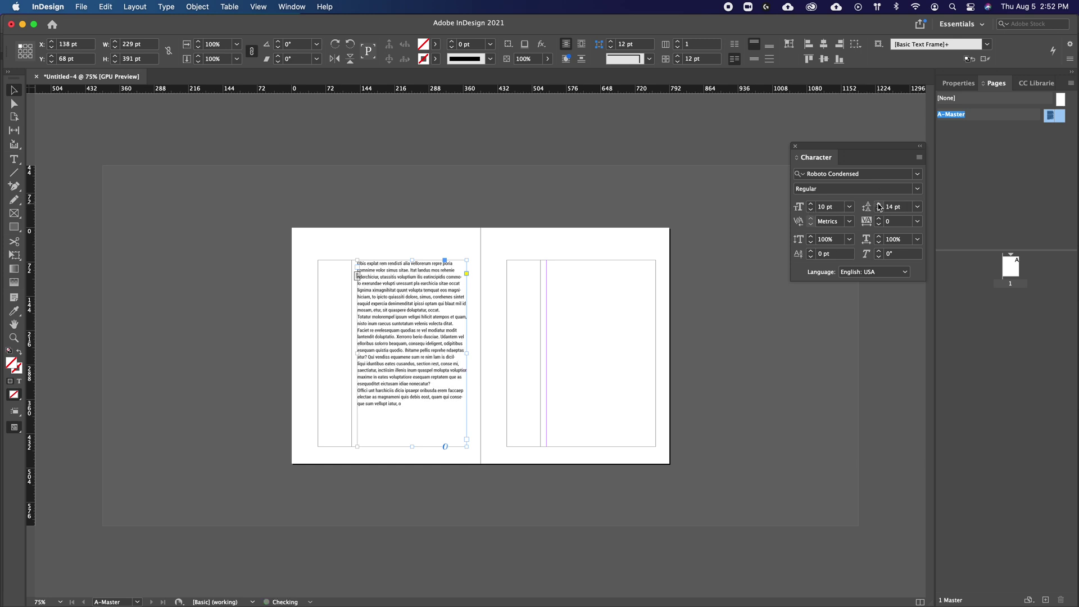
{"action": "left_click", "coordinate": [906, 207]}
{"action": "type", "text": "13"}
{"action": "key", "text": "Return"}
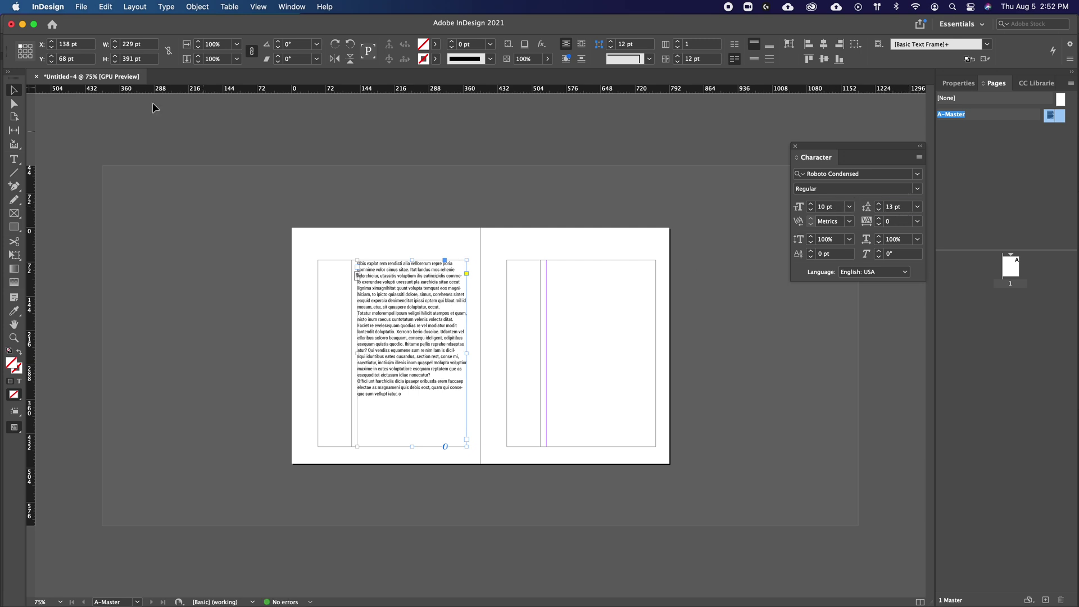
{"action": "double_click", "coordinate": [384, 342]}
{"action": "key", "text": "super+a"}
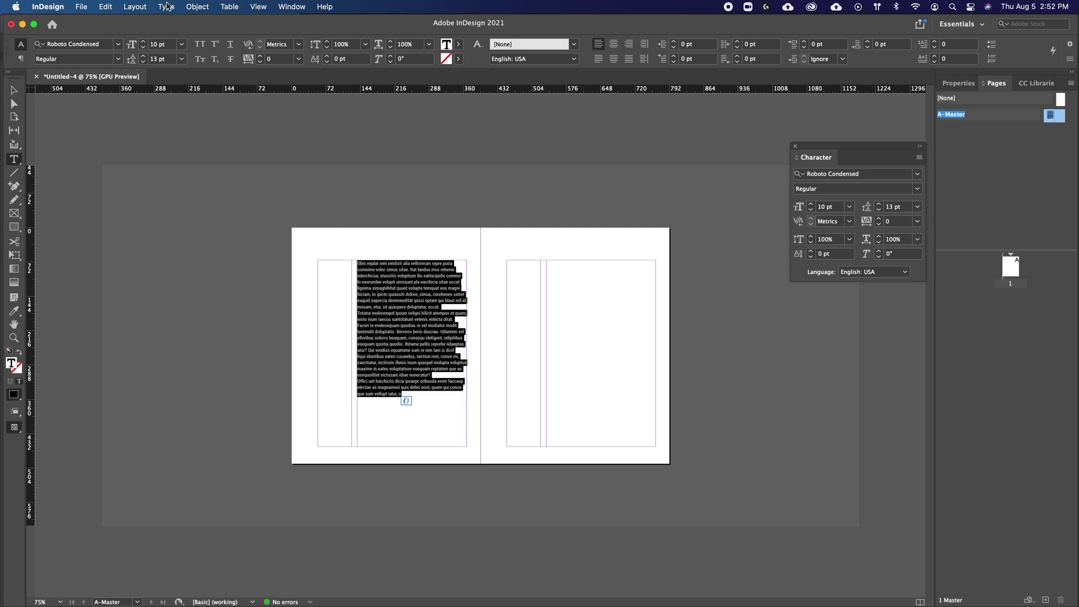
Fill the rest of the frame with placeholder text and duplicate the frame onto the right page.
{"action": "left_click", "coordinate": [166, 6]}
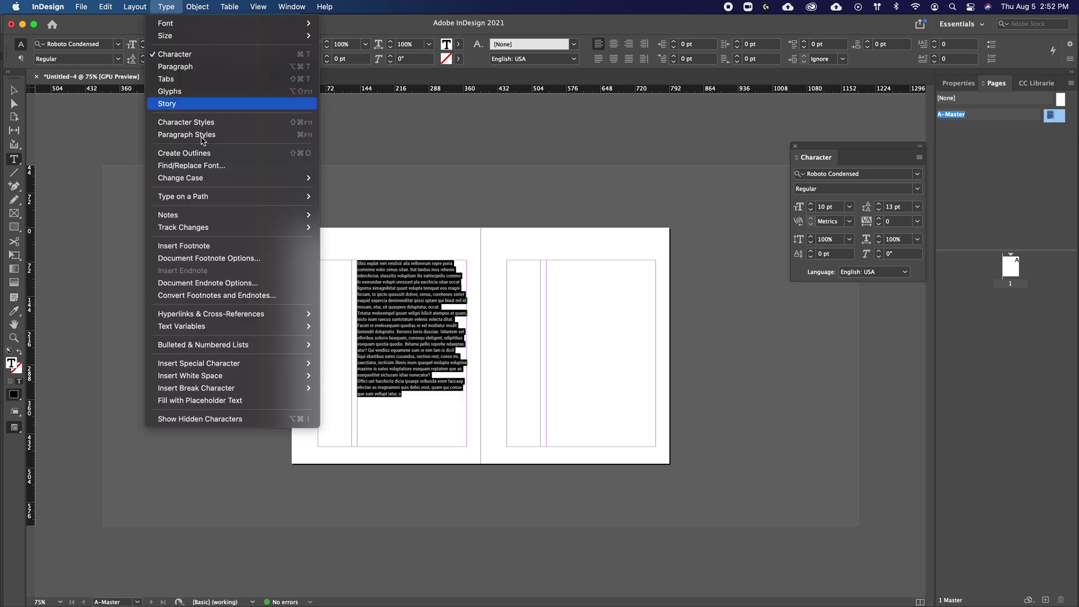
{"action": "left_click", "coordinate": [256, 400]}
{"action": "left_click", "coordinate": [15, 90]}
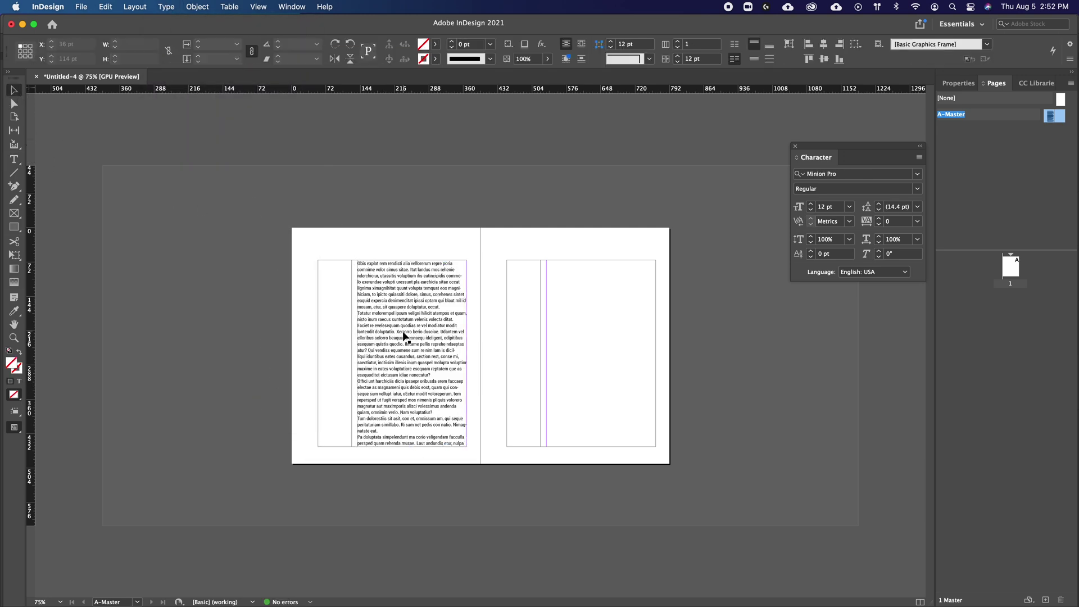
{"action": "left_click_drag", "start_coordinate": [396, 338], "coordinate": [584, 339], "text": "alt"}
Toggle out of Preview mode and start editing the left page's text frame.
{"action": "key", "text": "w"}
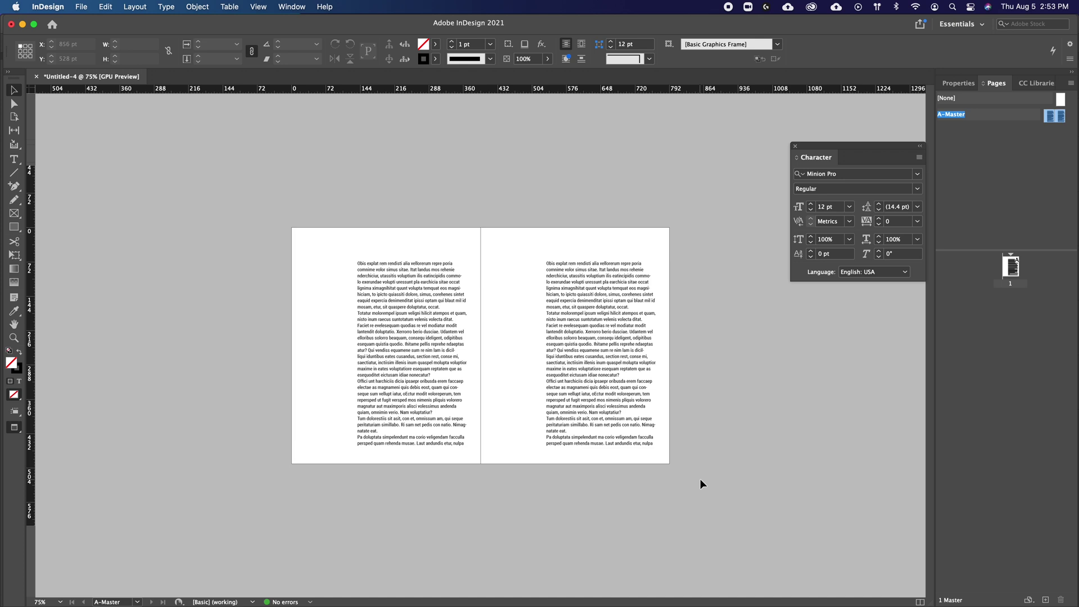
{"action": "key", "text": "w"}
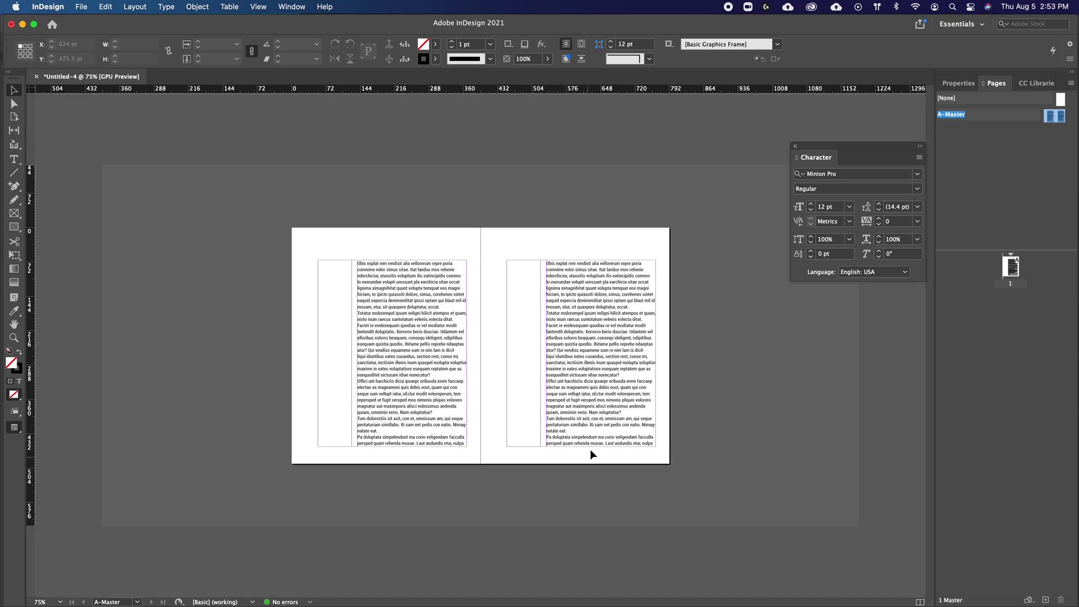
{"action": "left_click", "coordinate": [366, 343]}
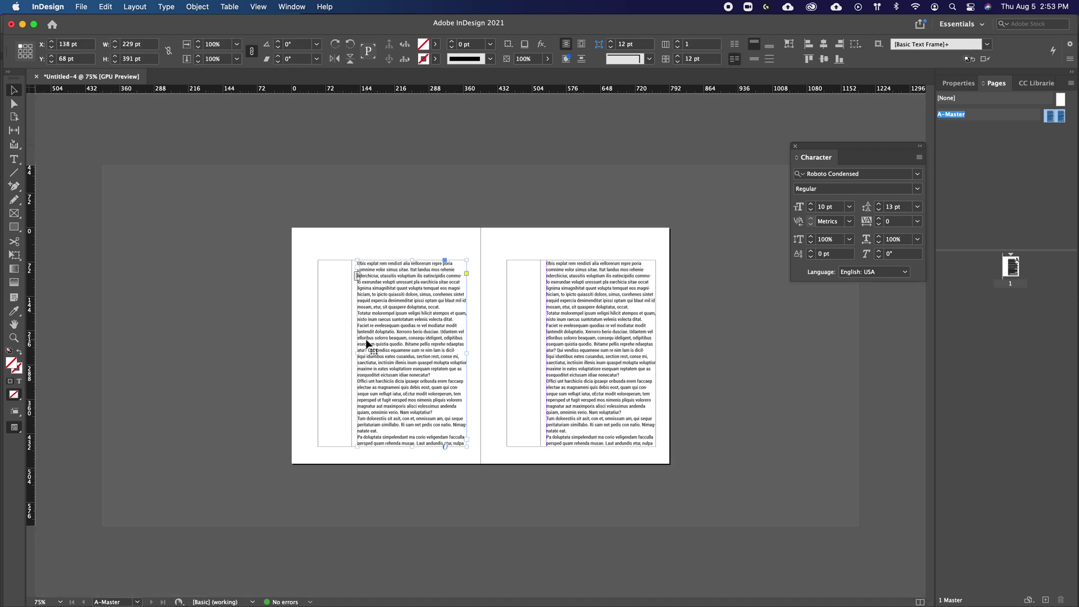
{"action": "double_click", "coordinate": [366, 340]}
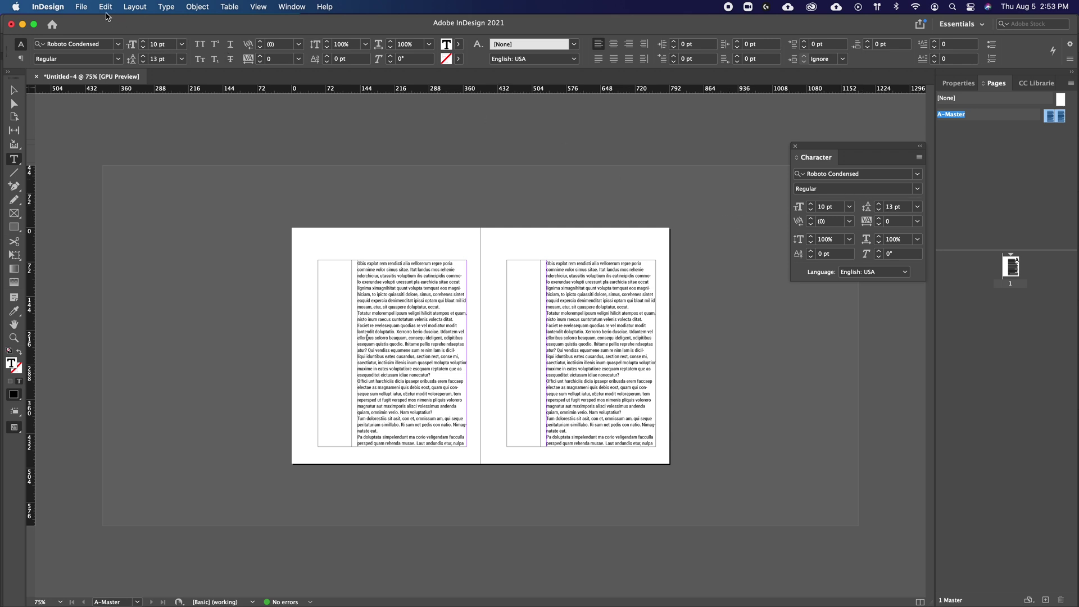
In Grids preferences, start the baseline grid at 0 pt relative to the Top Margin.
{"action": "left_click", "coordinate": [63, 6]}
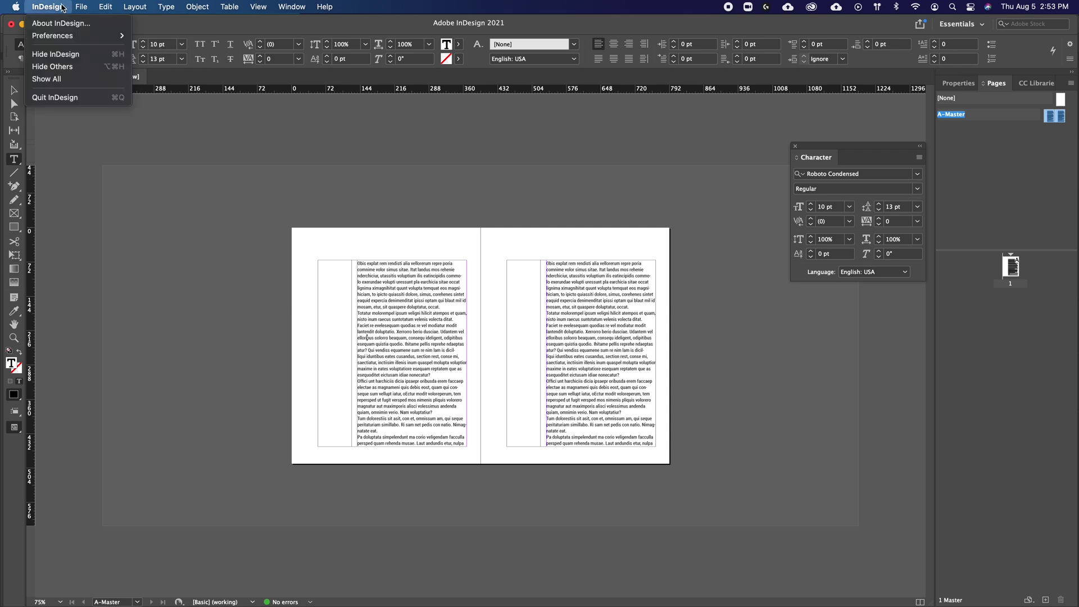
{"action": "mouse_move", "coordinate": [64, 39]}
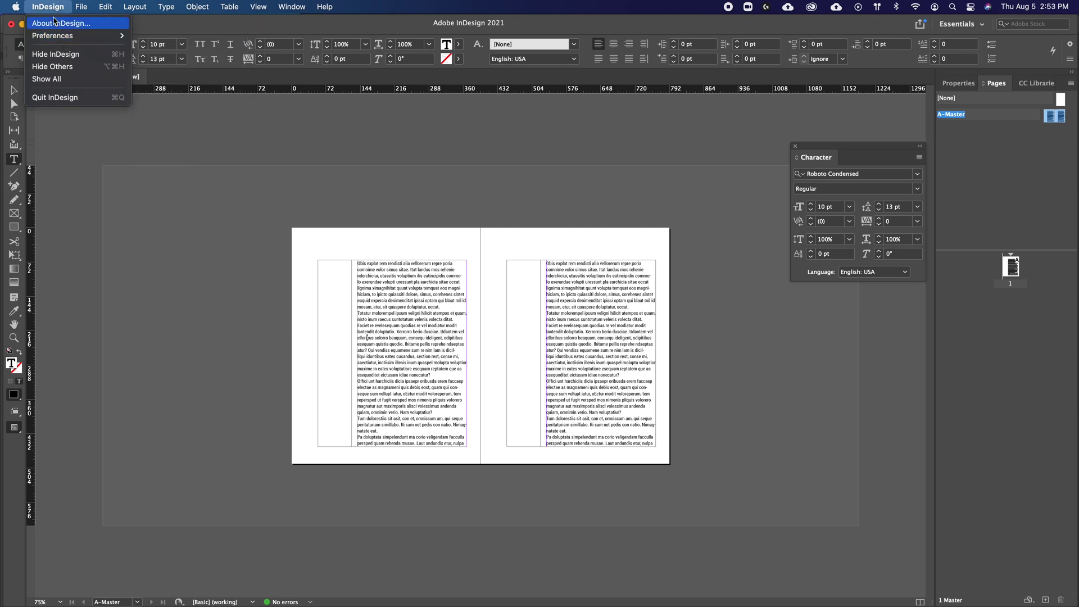
{"action": "mouse_move", "coordinate": [105, 6]}
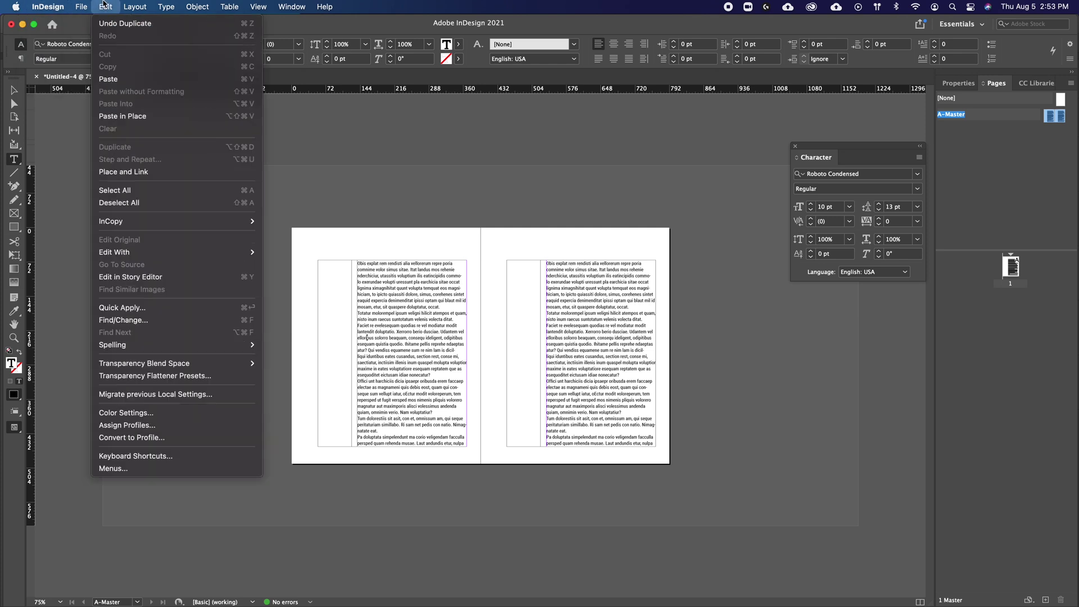
{"action": "mouse_move", "coordinate": [66, 5]}
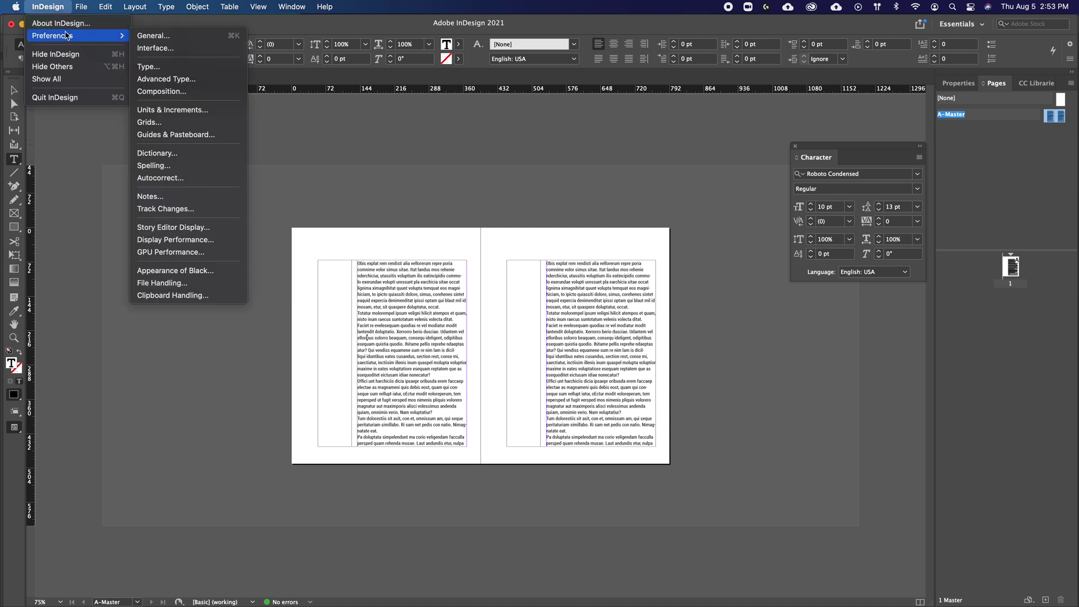
{"action": "left_click", "coordinate": [178, 122]}
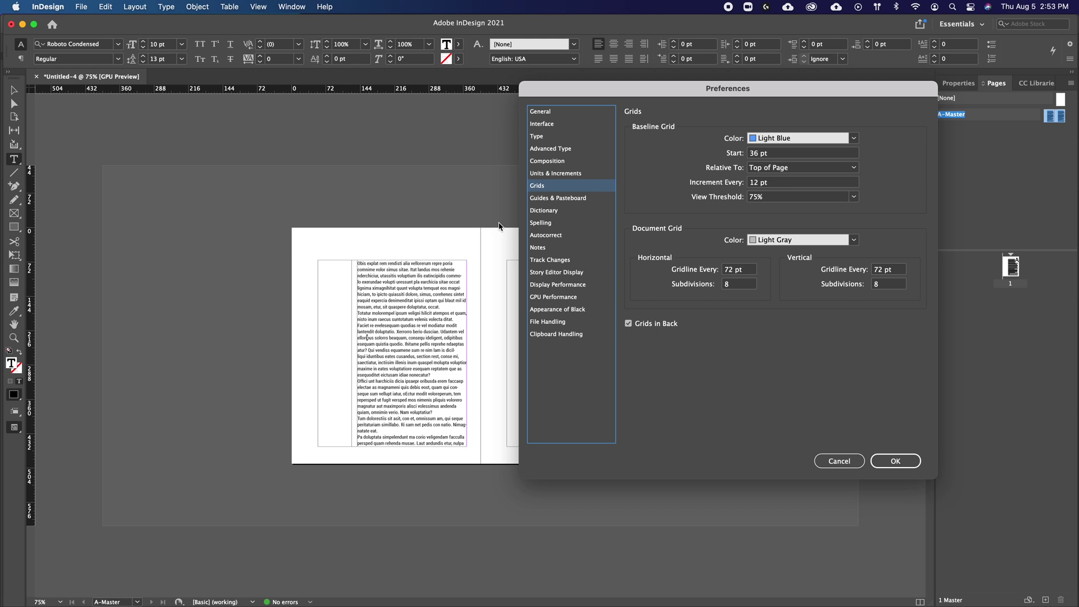
{"action": "left_click", "coordinate": [769, 153]}
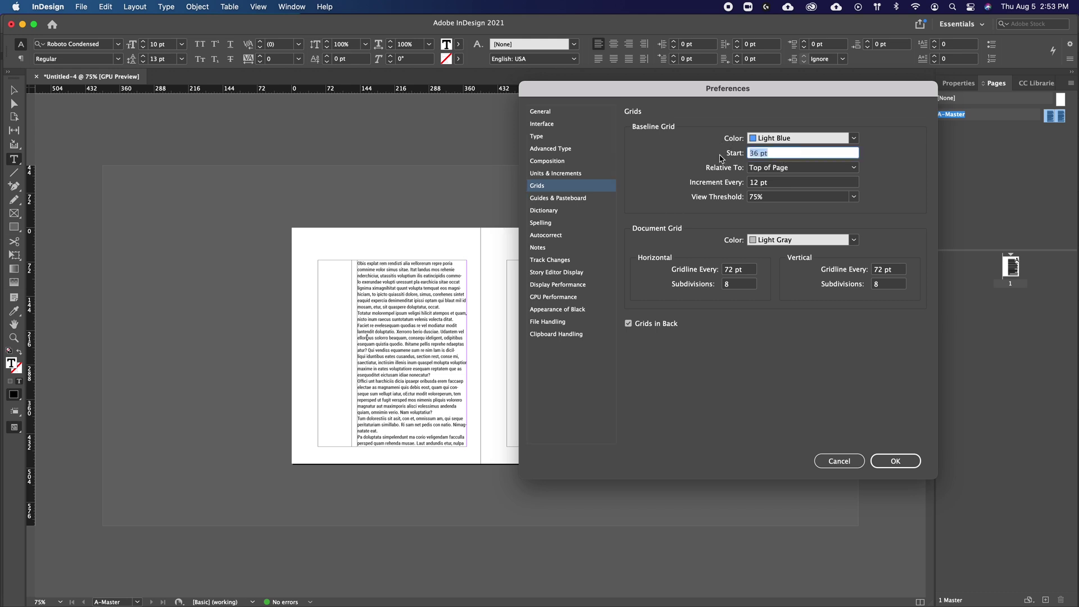
{"action": "type", "text": "0"}
{"action": "left_click", "coordinate": [775, 168]}
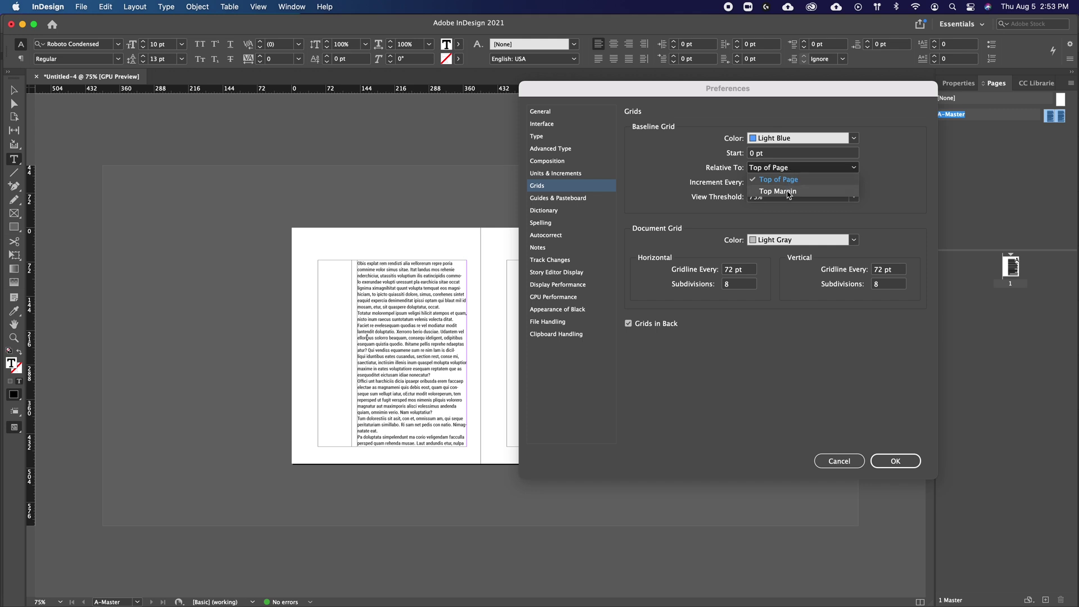
{"action": "left_click", "coordinate": [788, 192]}
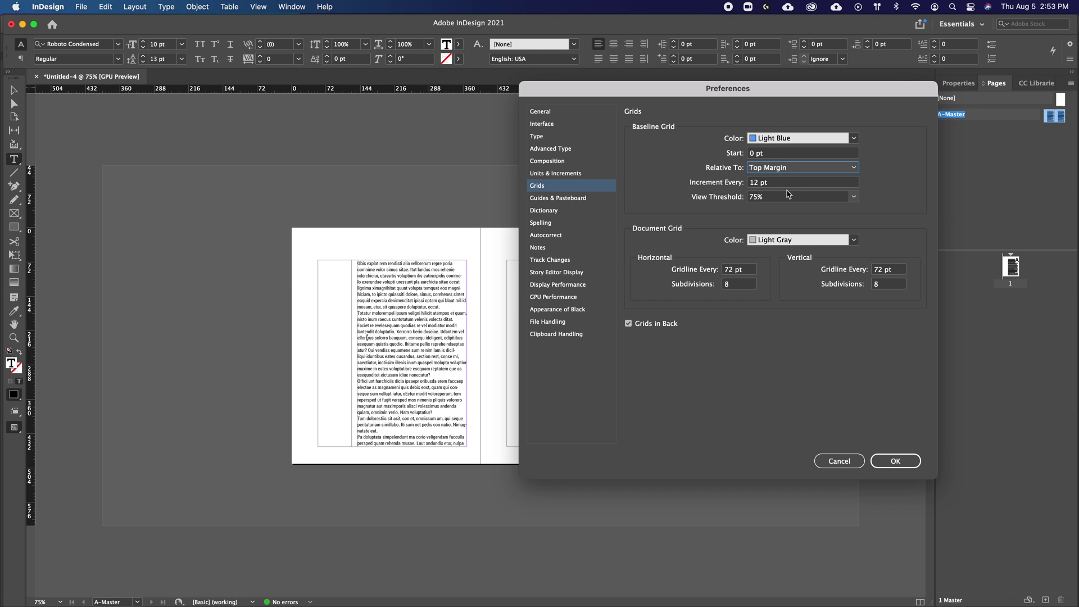
{"action": "left_click", "coordinate": [824, 168]}
{"action": "left_click", "coordinate": [723, 171]}
Set the grid increment to 13 pt and view threshold to 50%, turn off Grids in Back, and apply.
{"action": "left_click", "coordinate": [787, 183]}
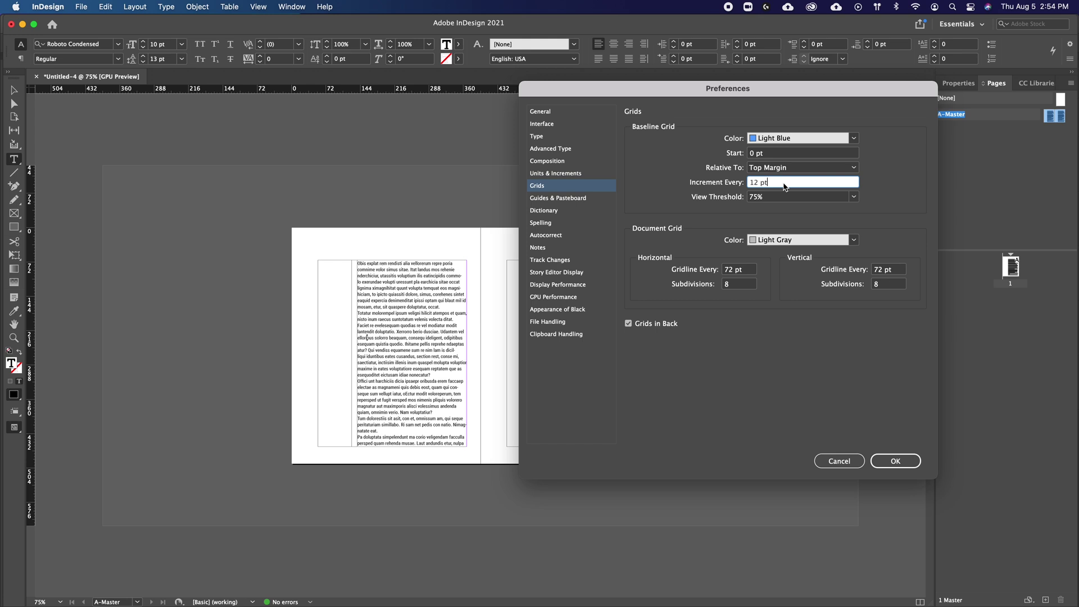
{"action": "left_click_drag", "start_coordinate": [785, 186], "coordinate": [724, 185]}
{"action": "type", "text": "13p"}
{"action": "key", "text": "Tab"}
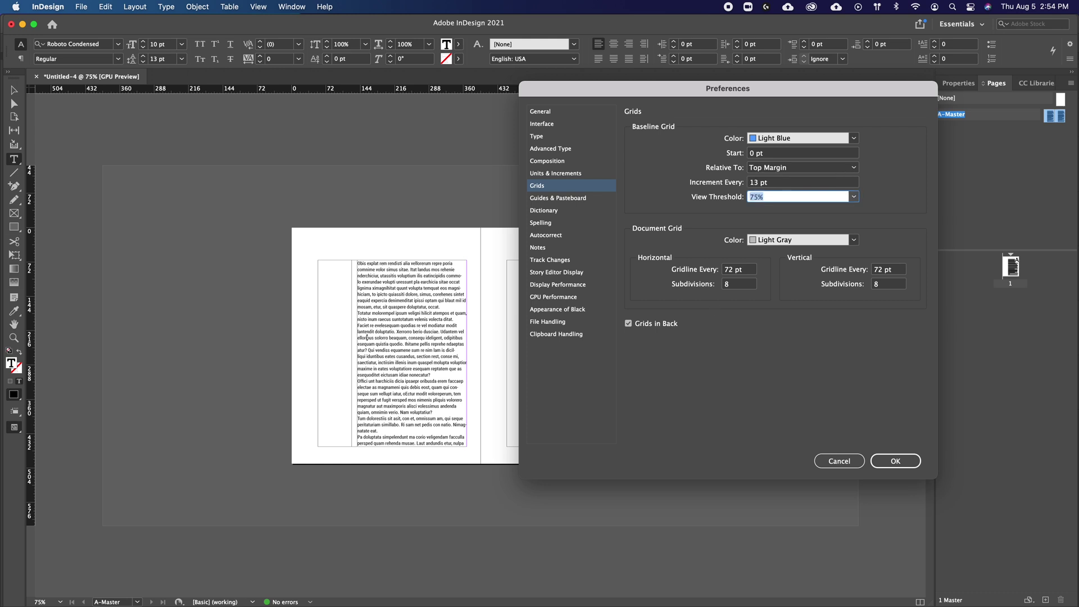
{"action": "left_click", "coordinate": [784, 195]}
{"action": "left_click", "coordinate": [854, 197]}
{"action": "left_click", "coordinate": [793, 247]}
{"action": "left_click", "coordinate": [638, 326]}
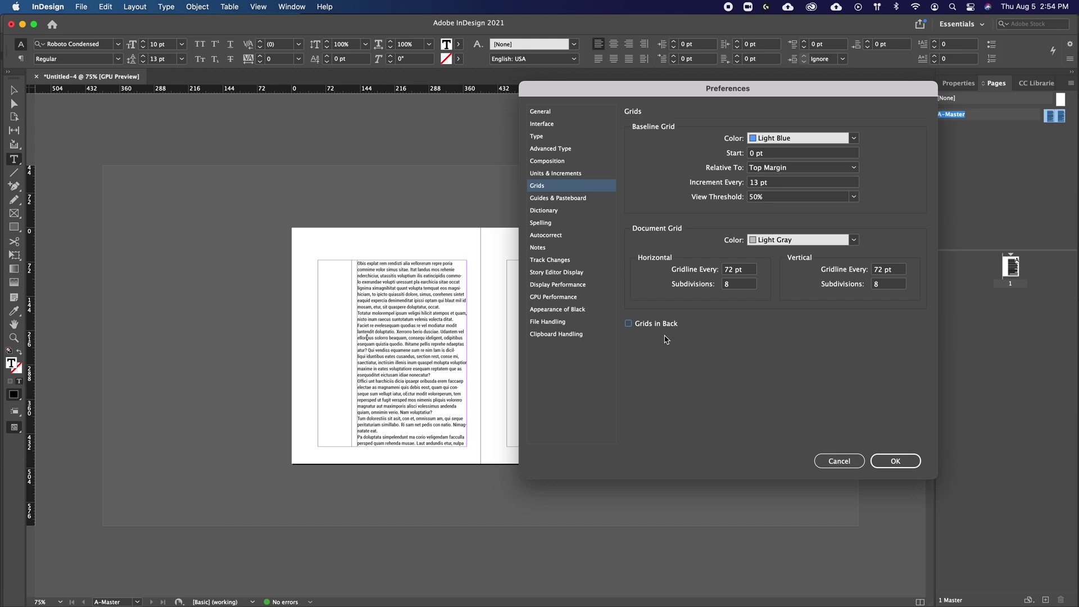
{"action": "left_click", "coordinate": [895, 461]}
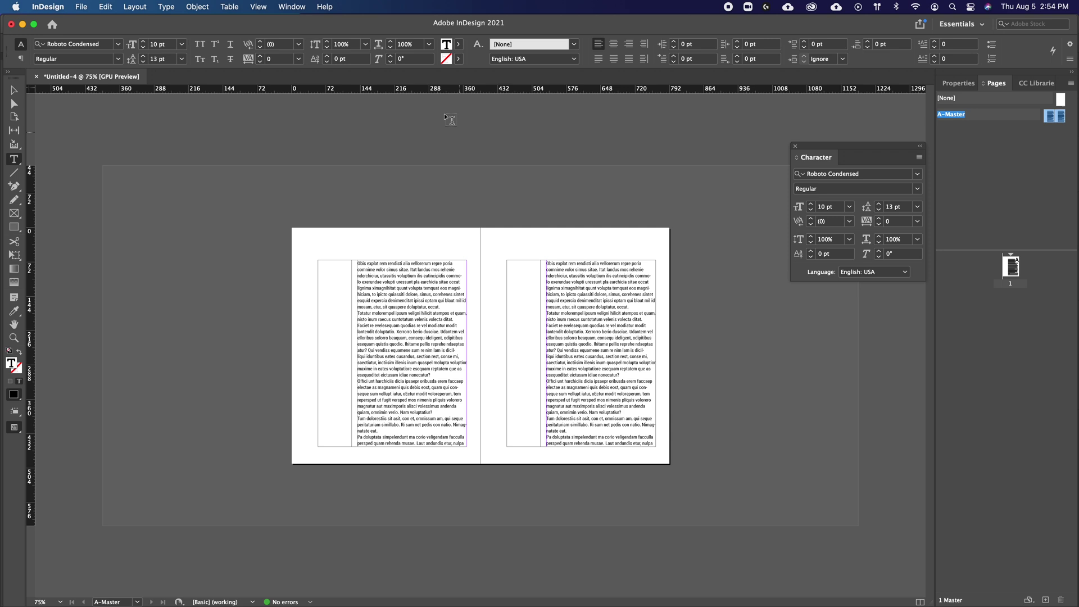
Show the baseline grid on the pages.
{"action": "left_click", "coordinate": [260, 6]}
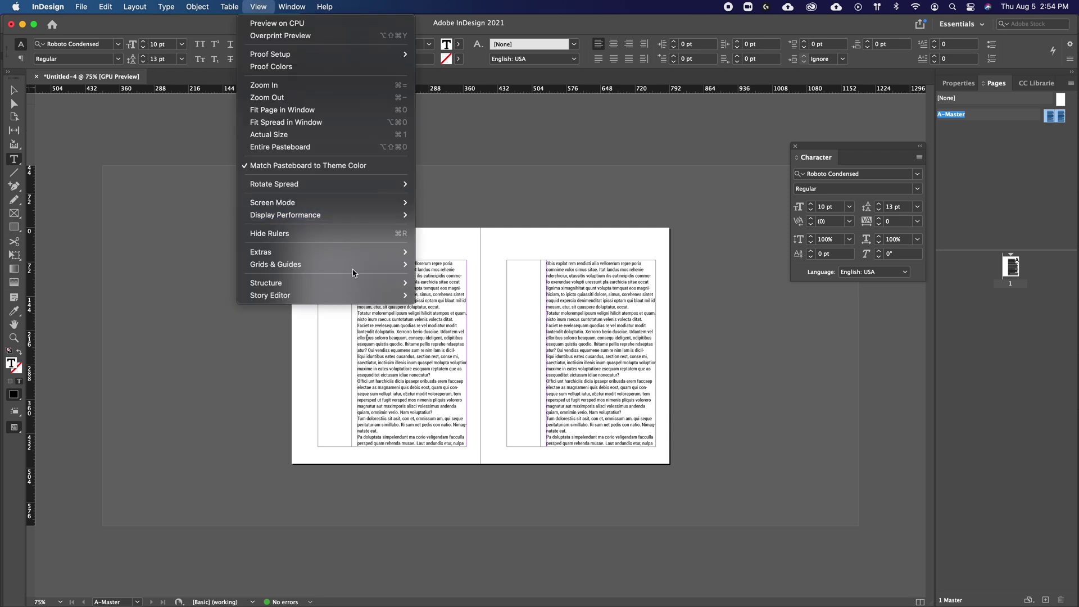
{"action": "mouse_move", "coordinate": [365, 264]}
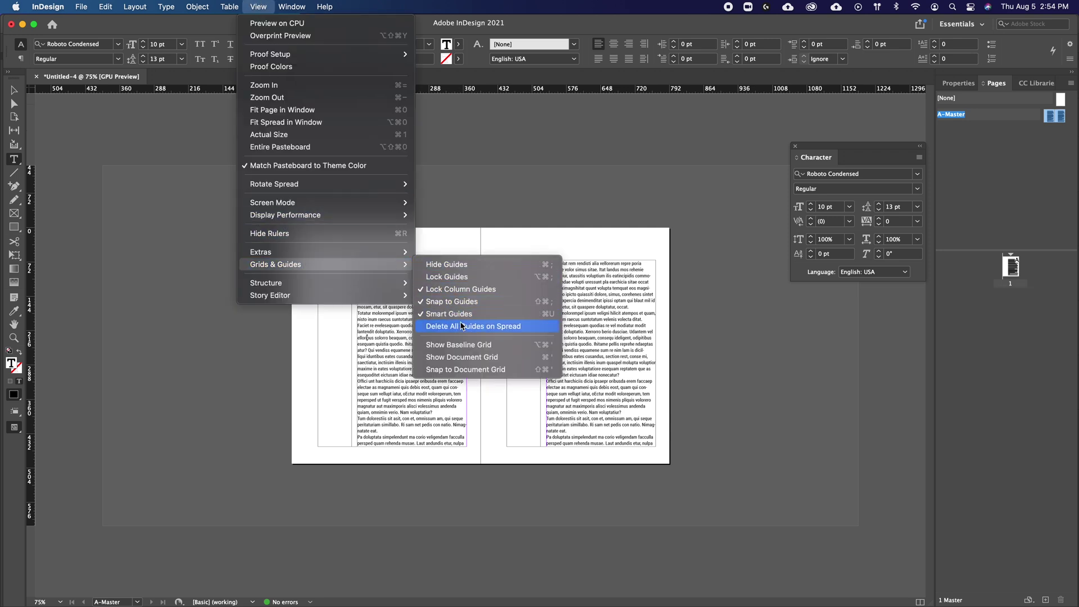
{"action": "left_click", "coordinate": [465, 345]}
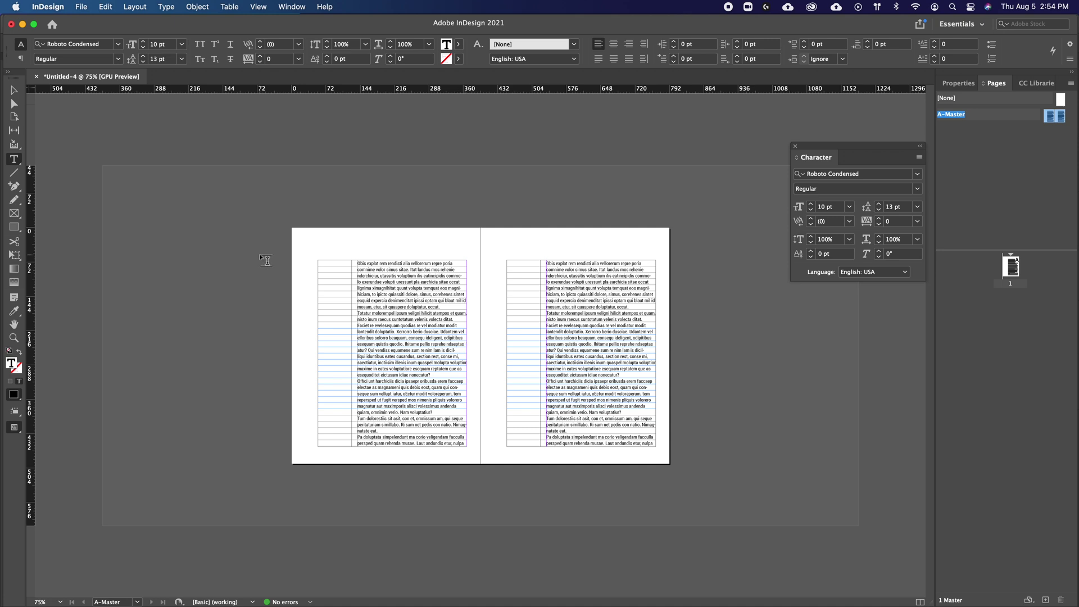
Move both body text frames down to Y 71 pt, then deselect them.
{"action": "left_click", "coordinate": [15, 91]}
{"action": "left_click", "coordinate": [590, 319], "text": "shift"}
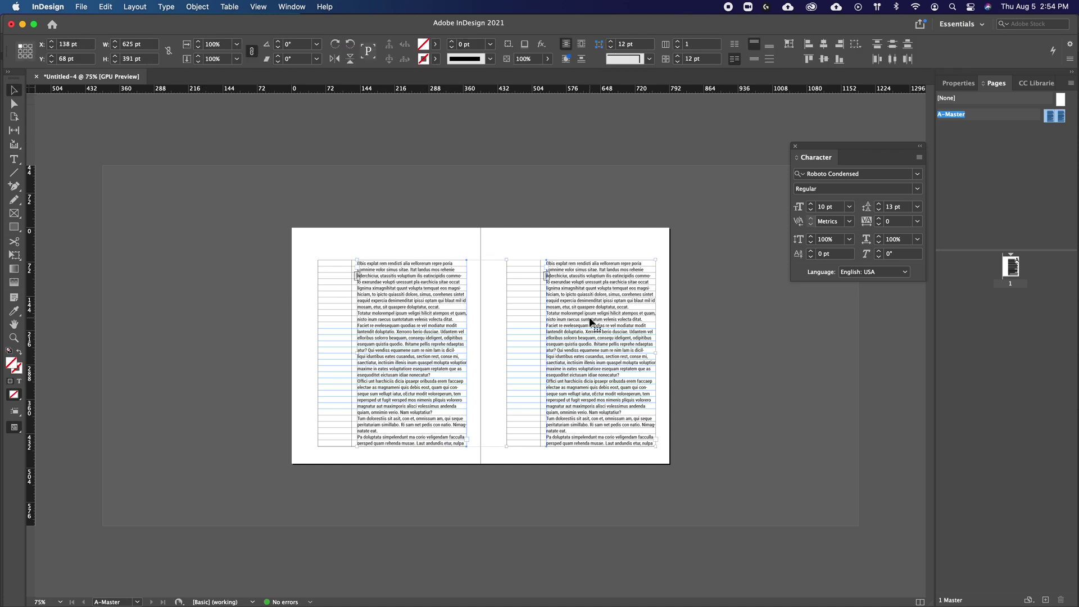
{"action": "left_click_drag", "start_coordinate": [590, 321], "coordinate": [591, 322]}
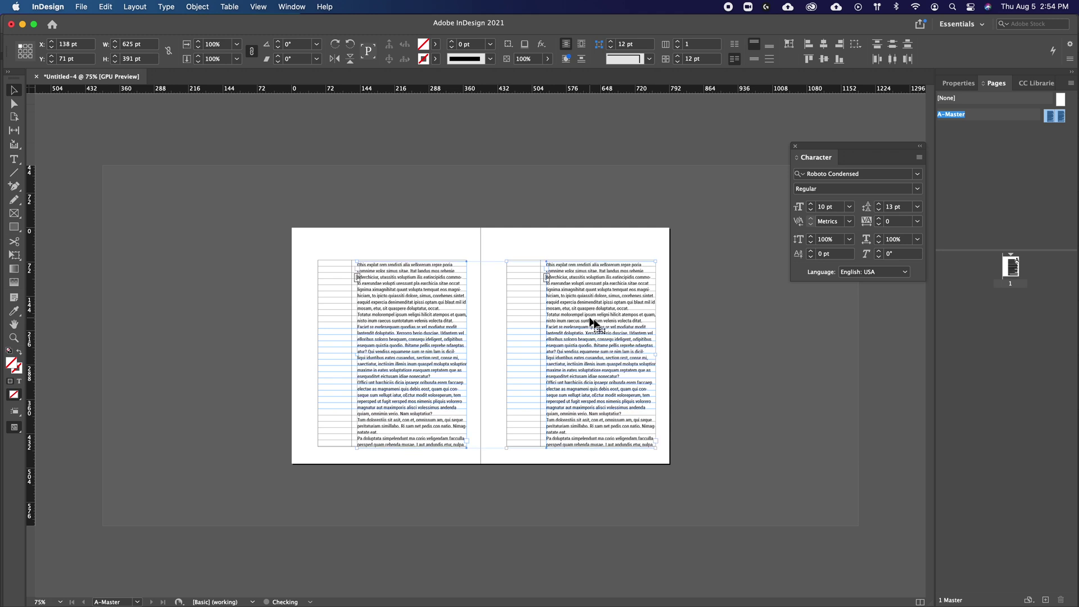
{"action": "left_click", "coordinate": [678, 349]}
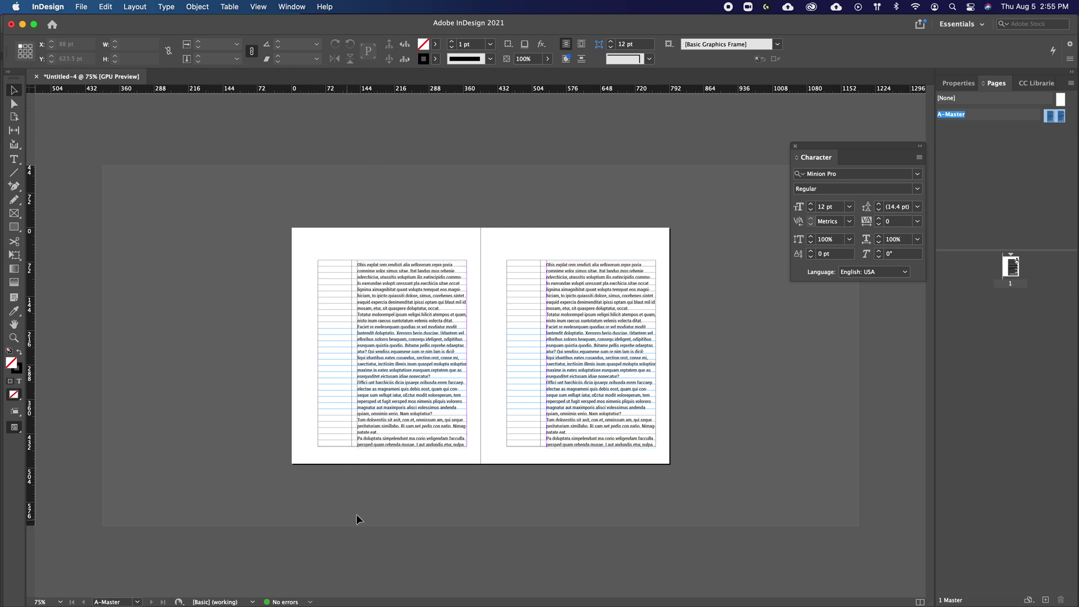
Raise the A-Master bottom margin to 37 pt in Margins and Columns, then zoom back to 100%.
{"action": "key", "text": "super+equal"}
{"action": "key", "text": "super+equal"}
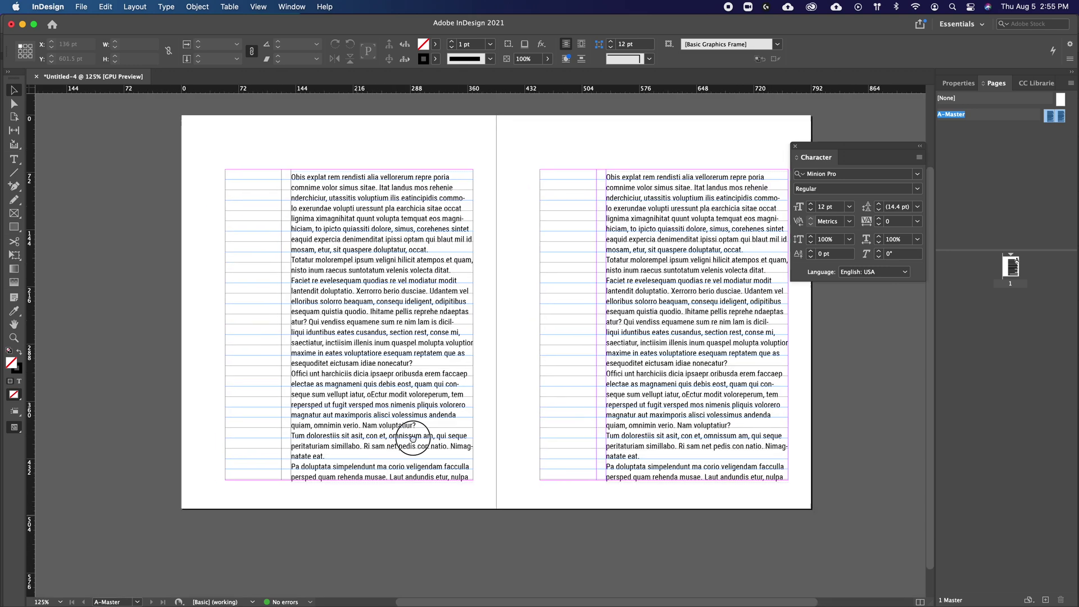
{"action": "scroll", "coordinate": [365, 444], "scroll_direction": "left", "scroll_amount": 2}
{"action": "scroll", "coordinate": [366, 444], "scroll_direction": "down", "scroll_amount": 2}
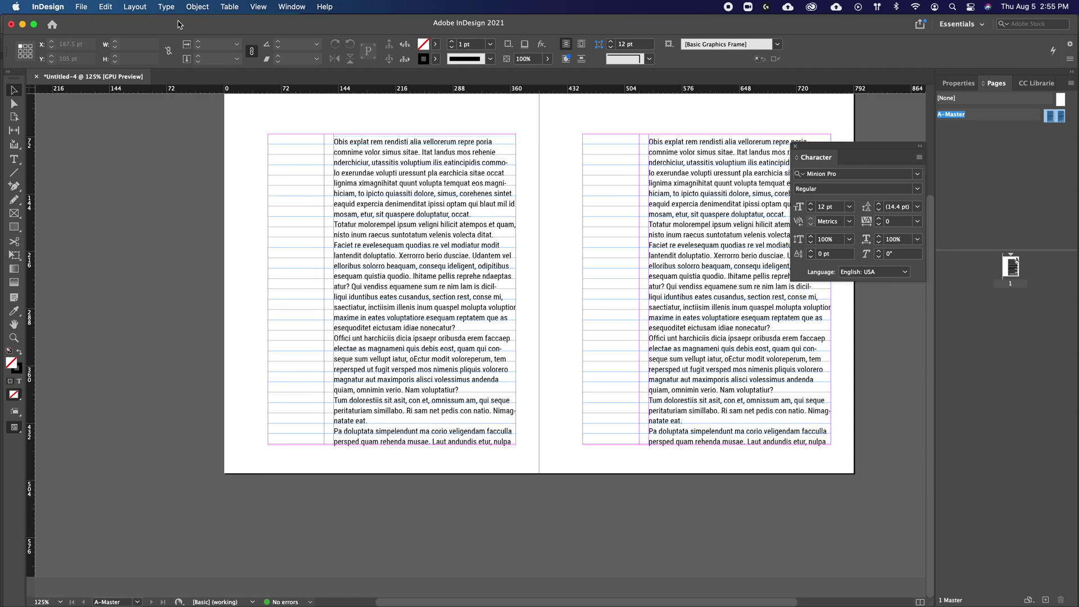
{"action": "left_click", "coordinate": [141, 8]}
{"action": "left_click", "coordinate": [149, 36]}
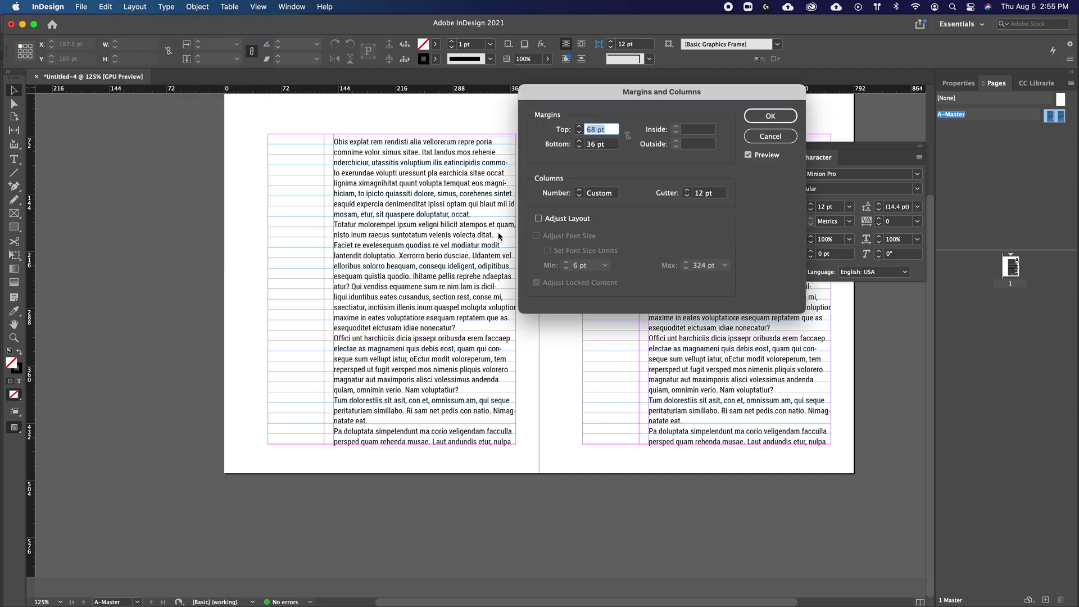
{"action": "left_click", "coordinate": [602, 145]}
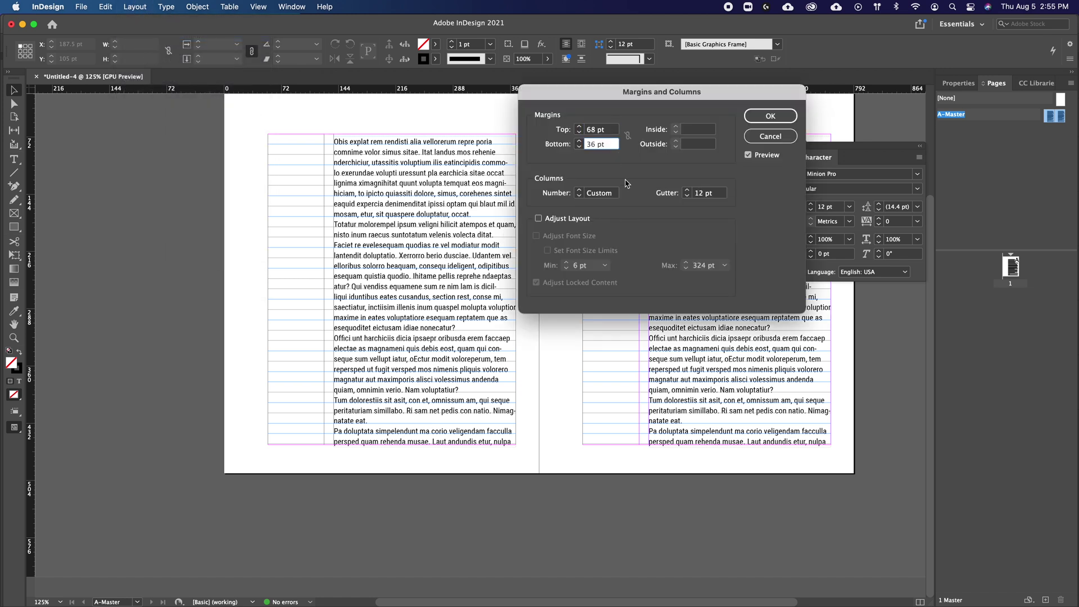
{"action": "key", "text": "Up"}
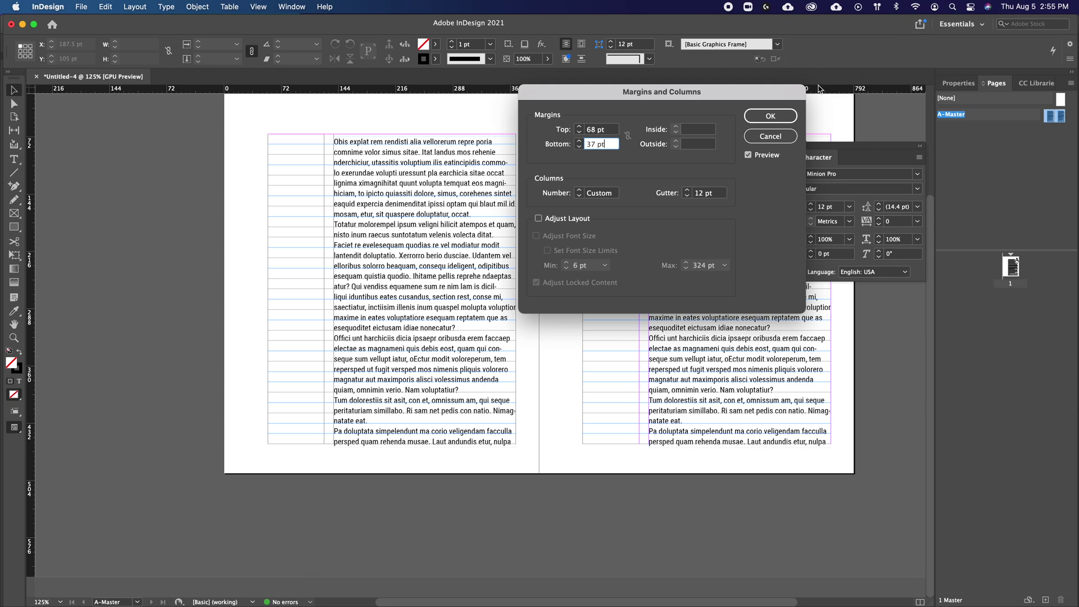
{"action": "left_click", "coordinate": [771, 116]}
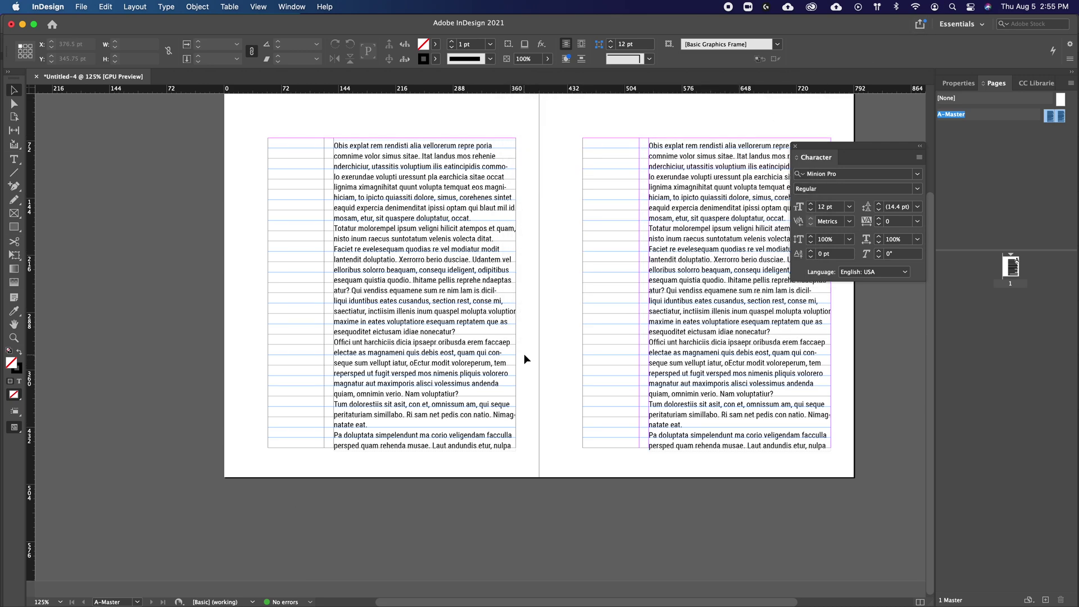
{"action": "scroll", "coordinate": [516, 349], "scroll_direction": "up", "scroll_amount": 2}
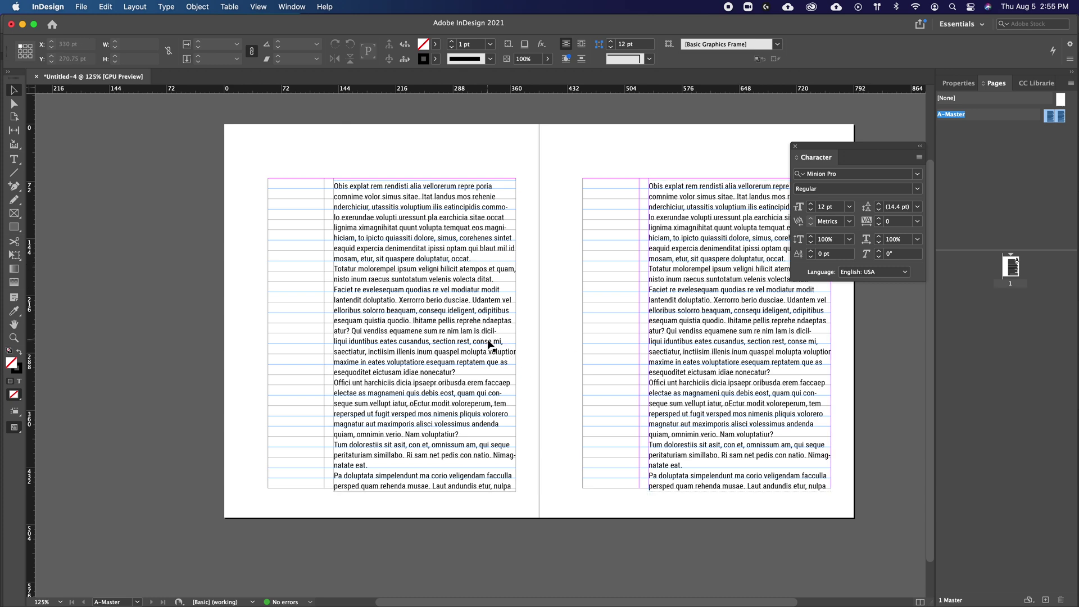
{"action": "key", "text": "super+minus"}
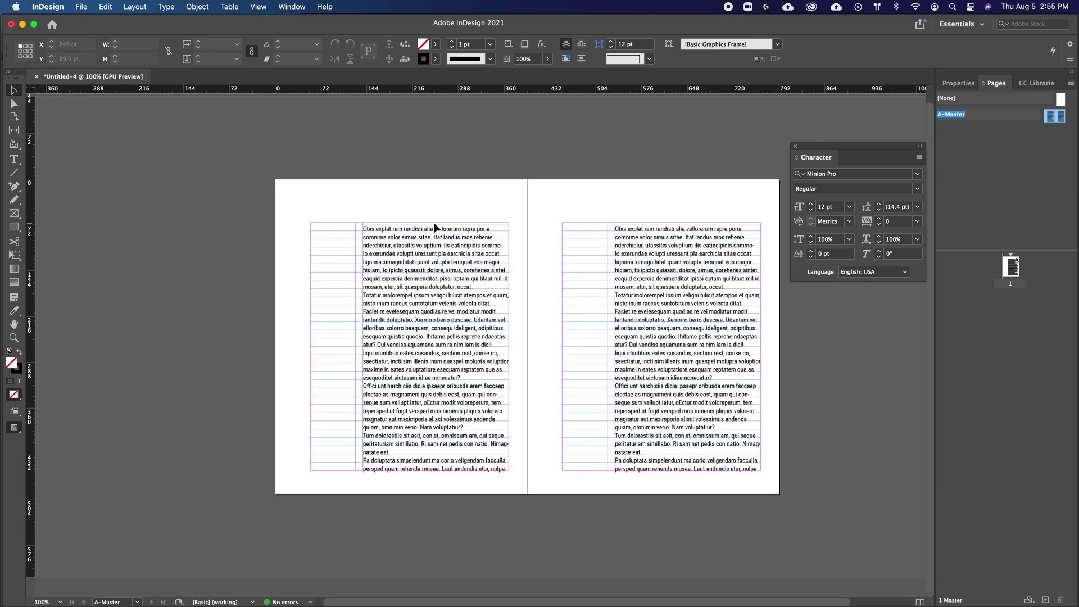